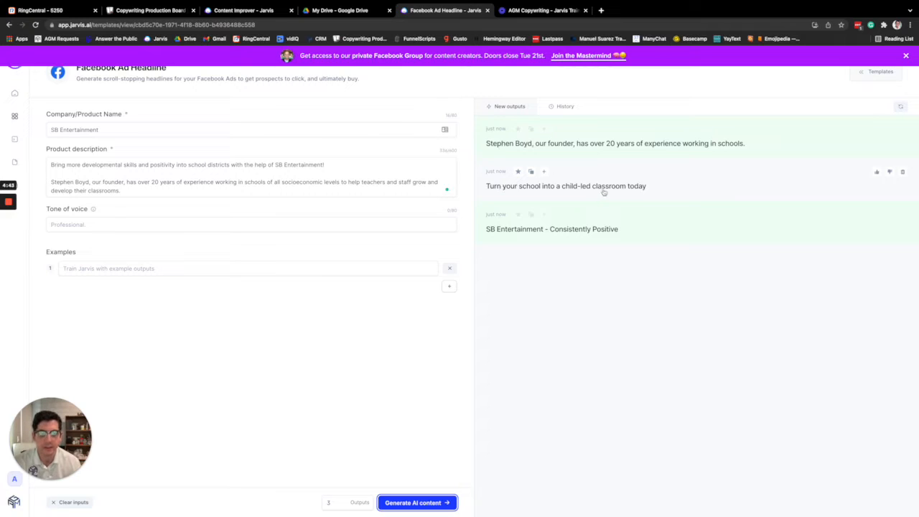
Delete the child-led classroom headline and extend the "SB Entertainment - Consistently Positive" headline with "for Educational Environments".
left_click(902, 172)
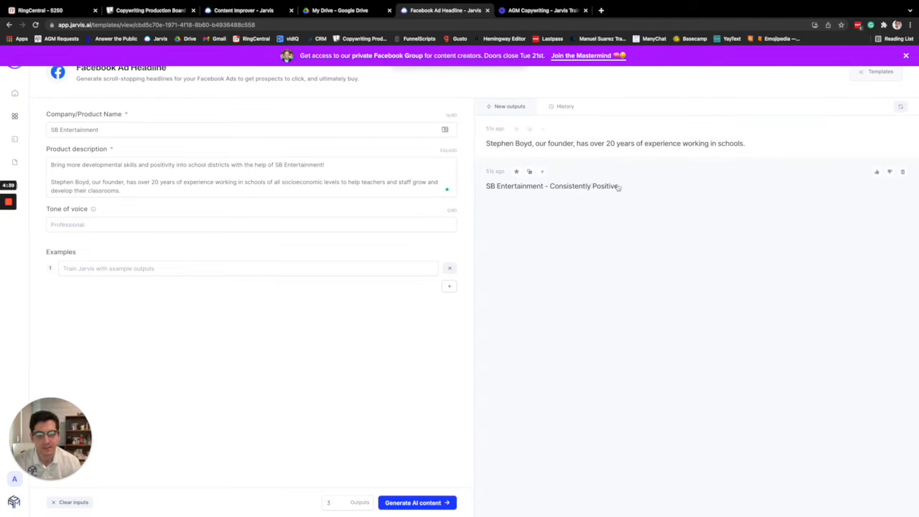
left_click(589, 194)
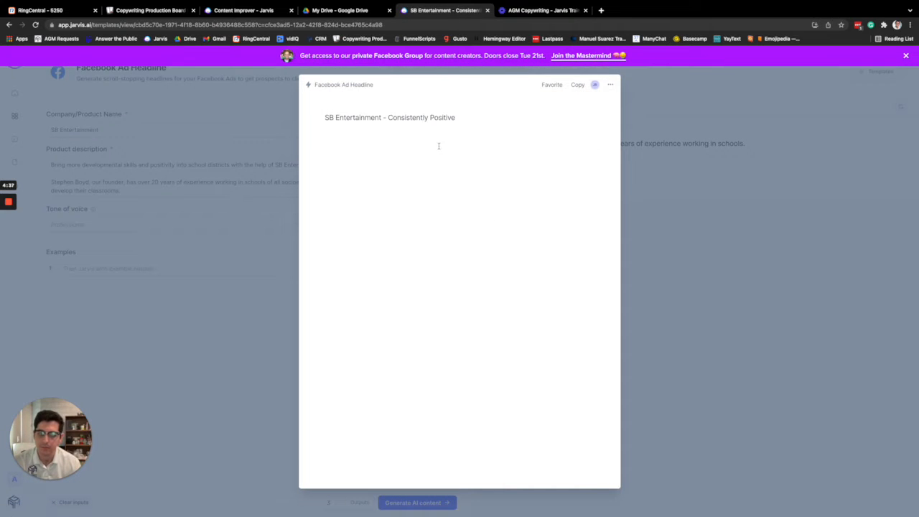
left_click(452, 118)
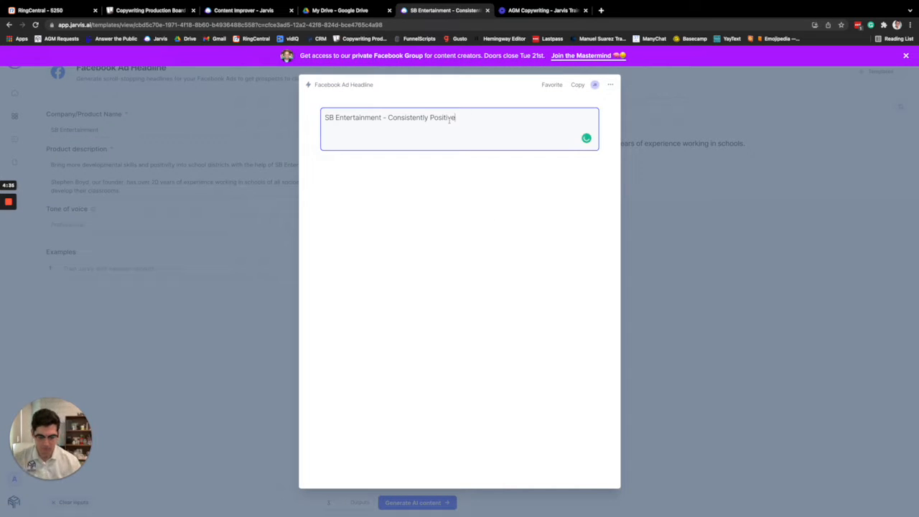
type("for ")
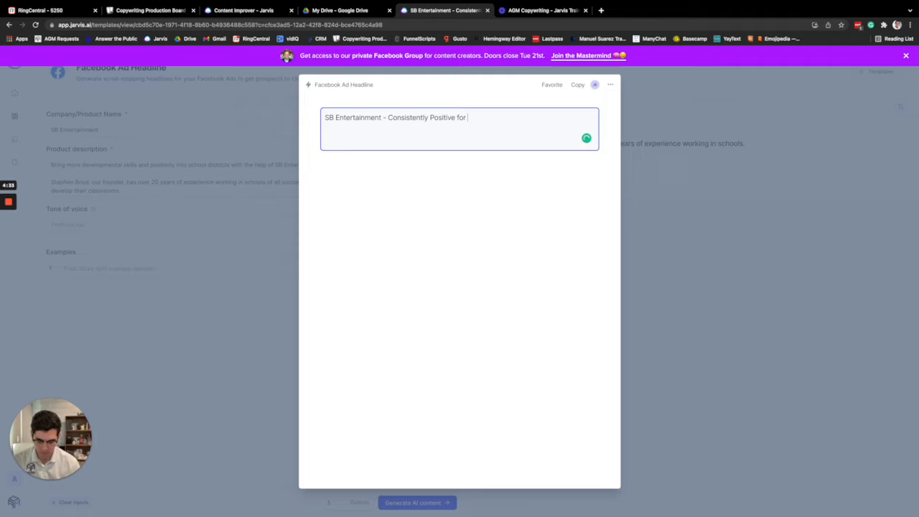
type("Education")
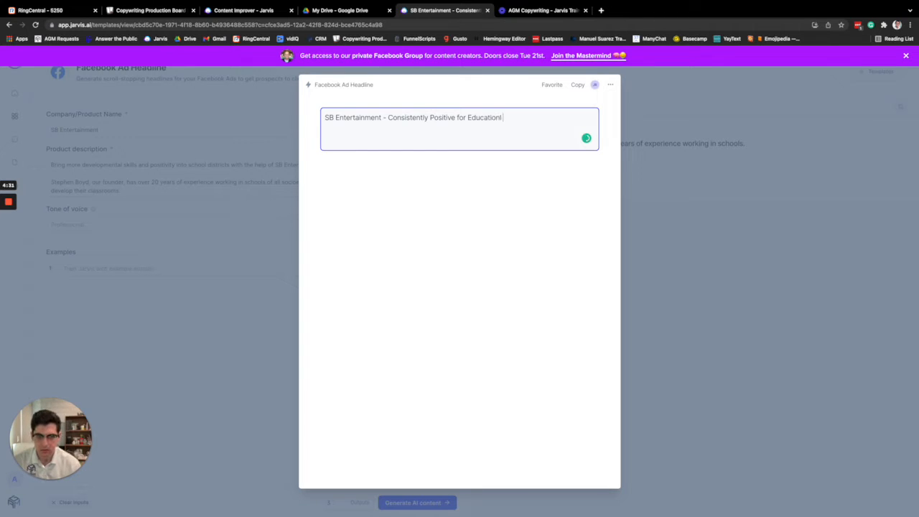
type("al Env")
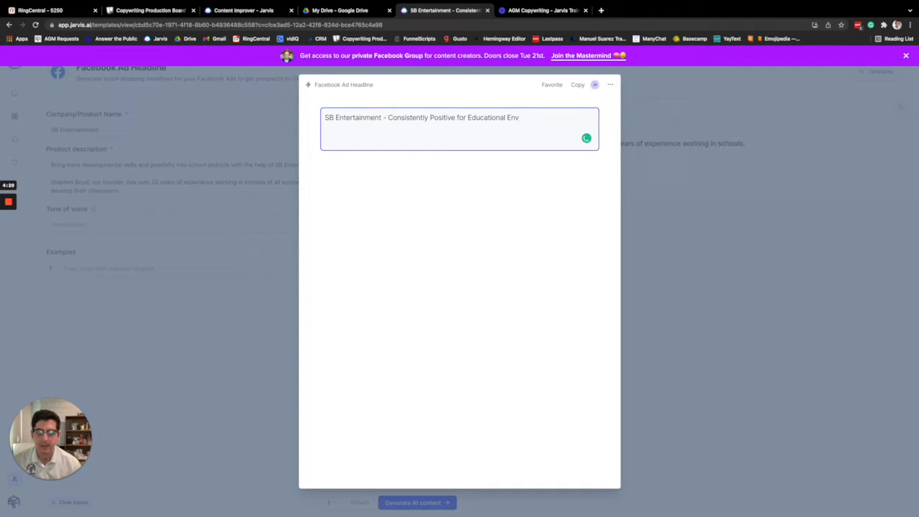
type("ironments")
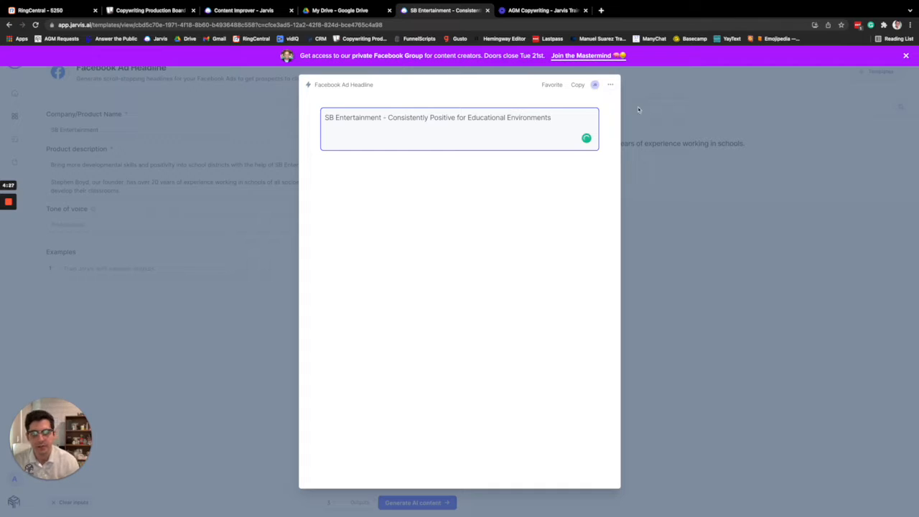
left_click(782, 157)
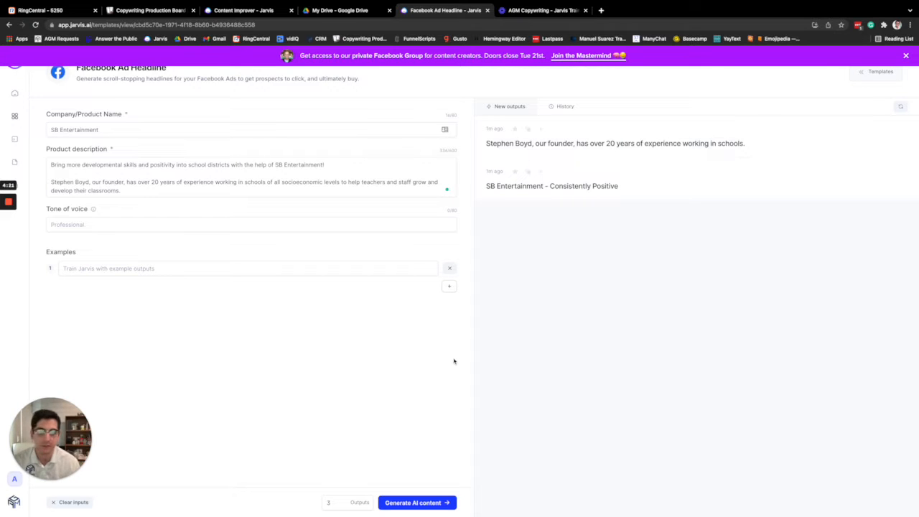
Browse the Ads and Blog template categories and look at the Blog Post Topic Ideas template.
left_click(14, 115)
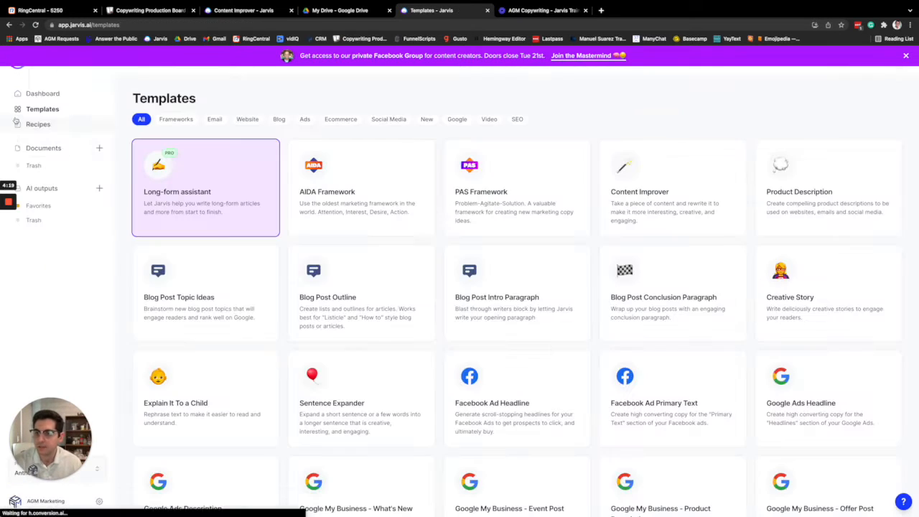
left_click(305, 120)
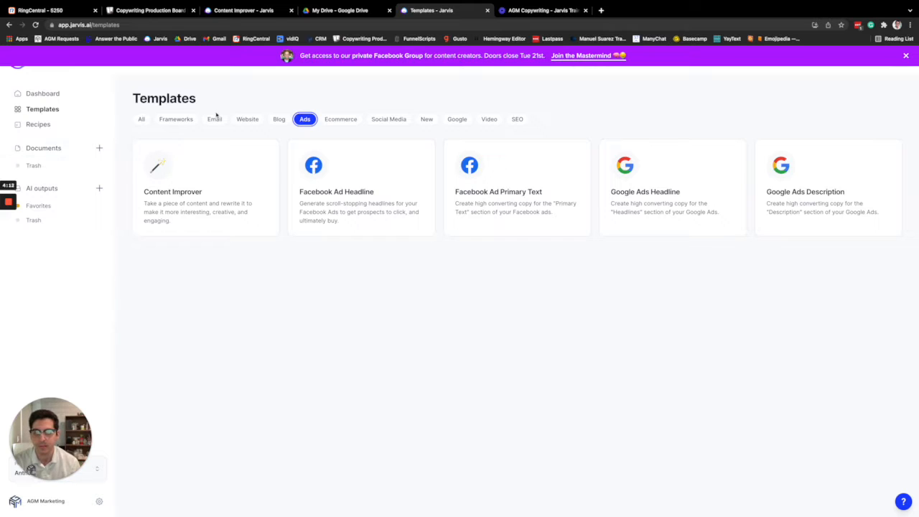
left_click(282, 120)
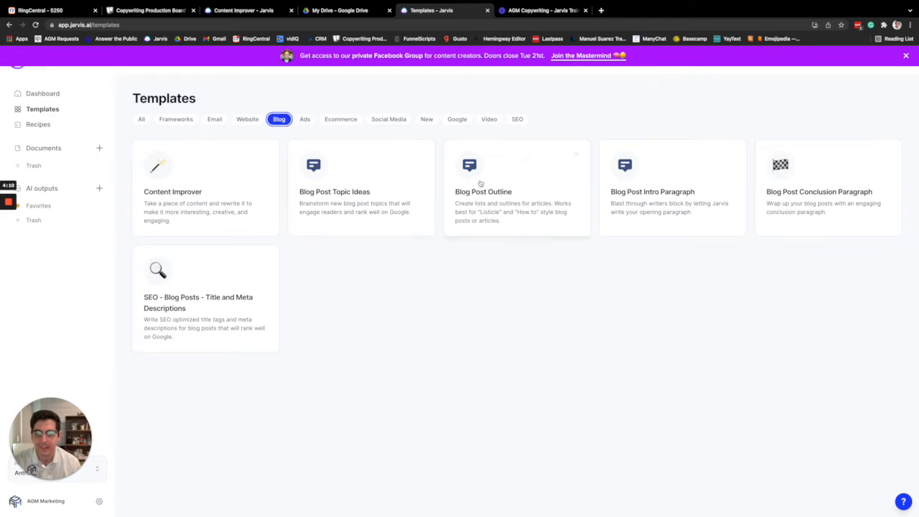
left_click(333, 193)
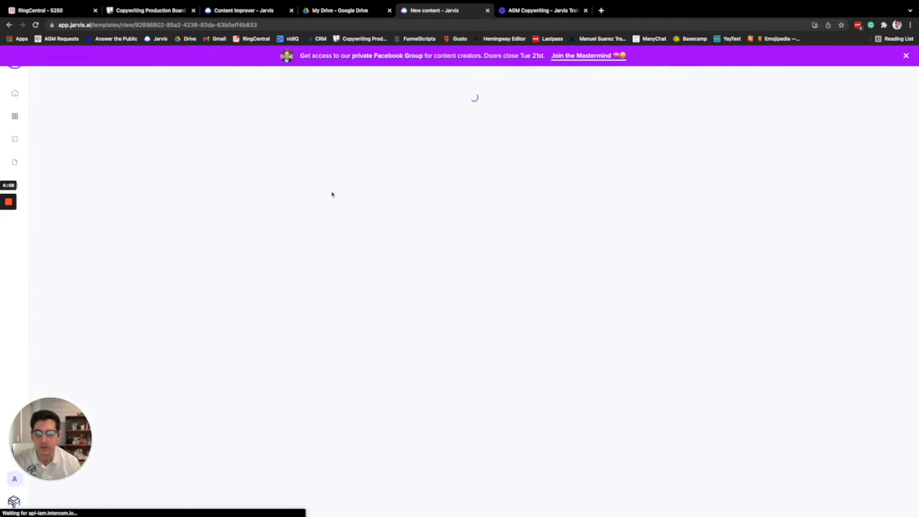
scroll(86, 122, "up", 1)
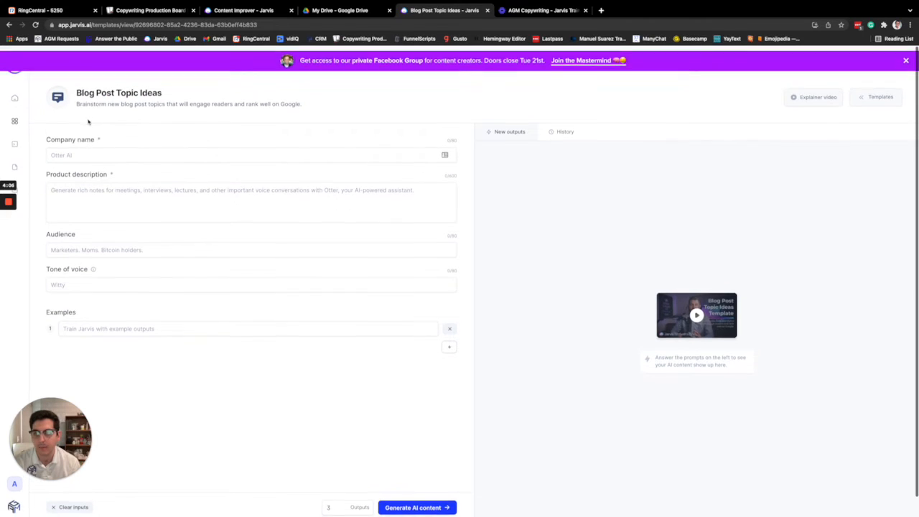
key("alt+Left")
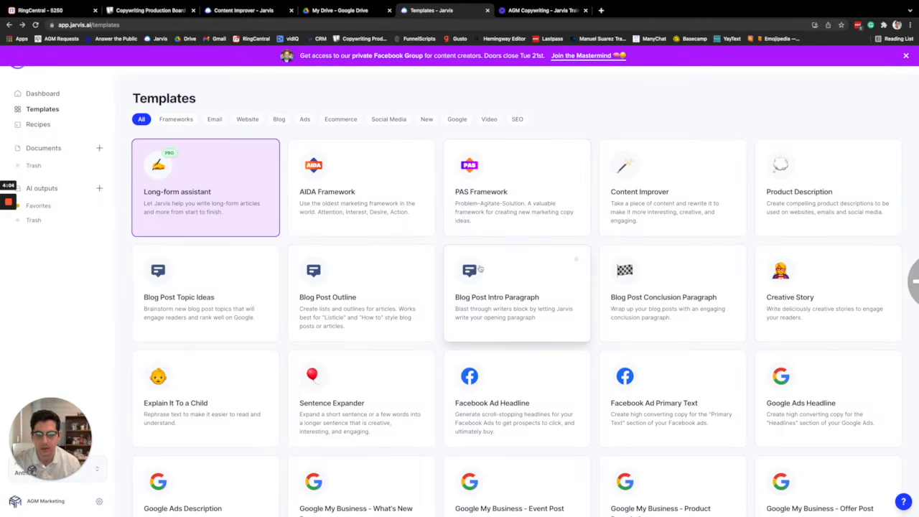
Review the input forms of the Blog Post Intro Paragraph, Blog Post Outline and Blog Post Topic Ideas templates.
left_click(493, 290)
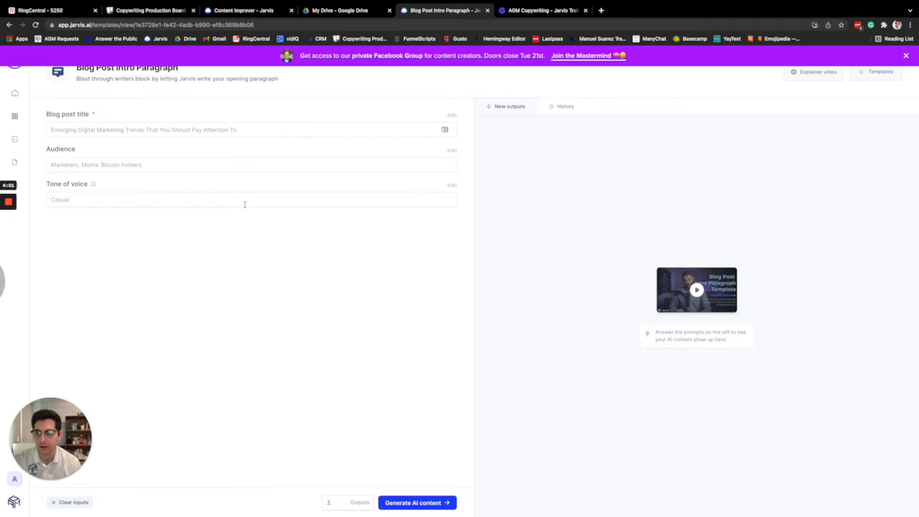
key("alt+Left")
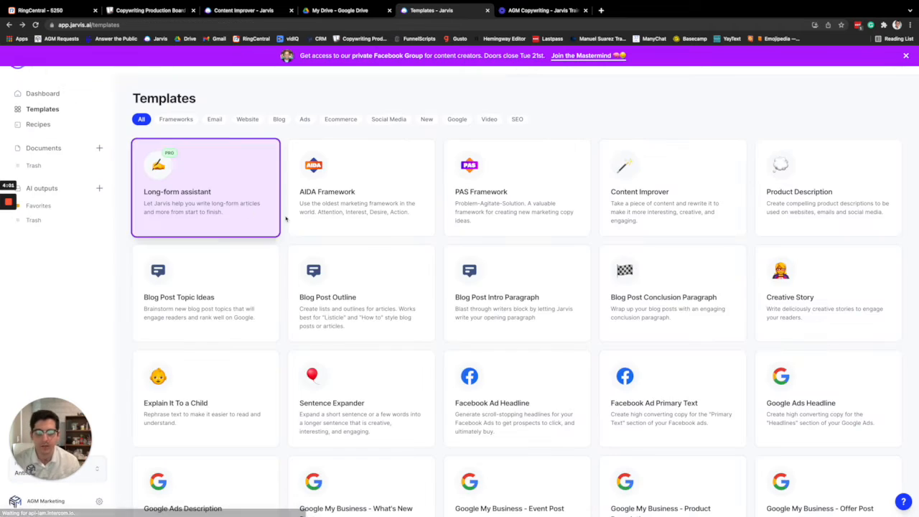
left_click(362, 287)
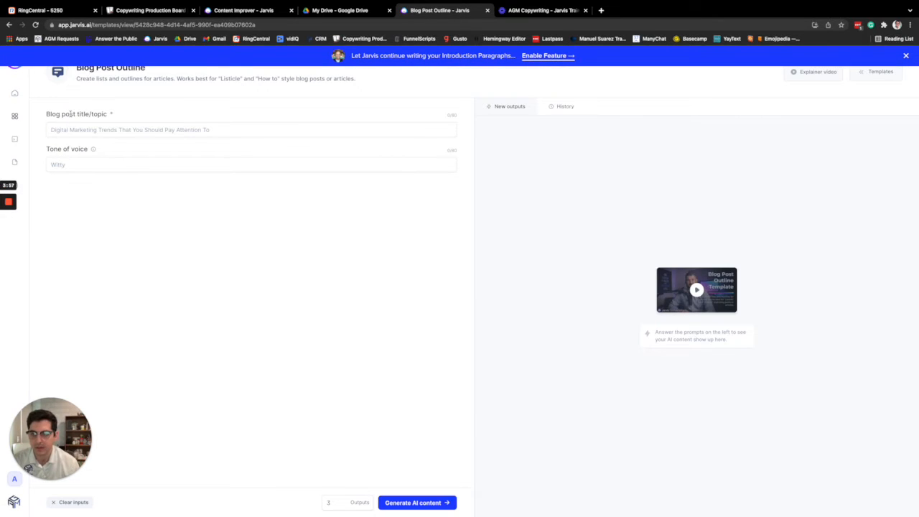
key("alt+Left")
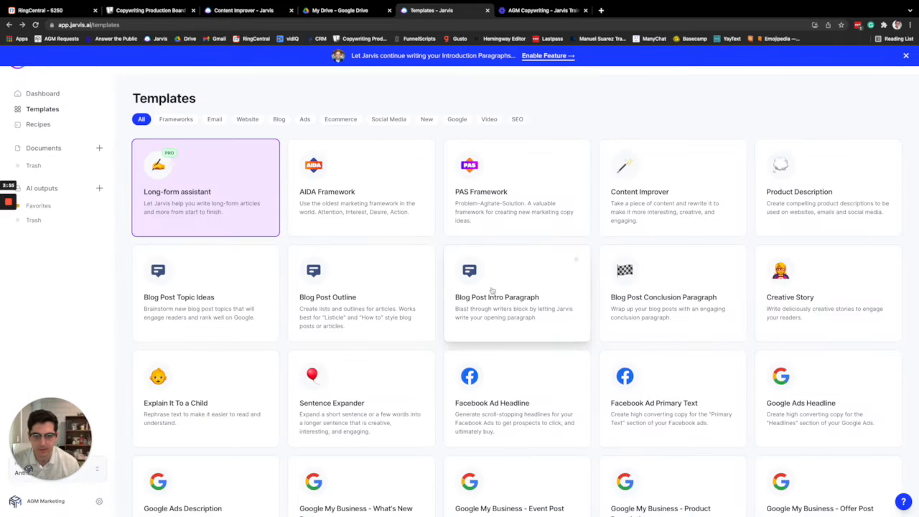
left_click(232, 314)
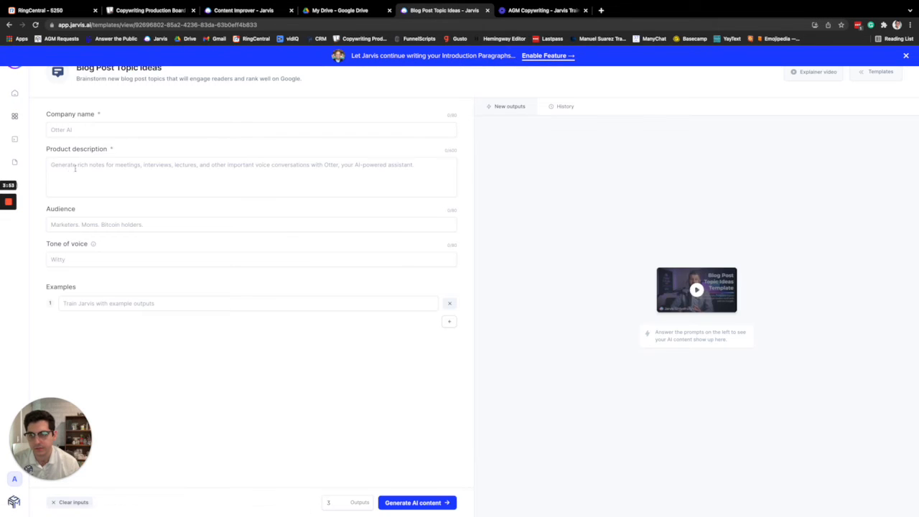
left_click(130, 180)
key("alt+Left")
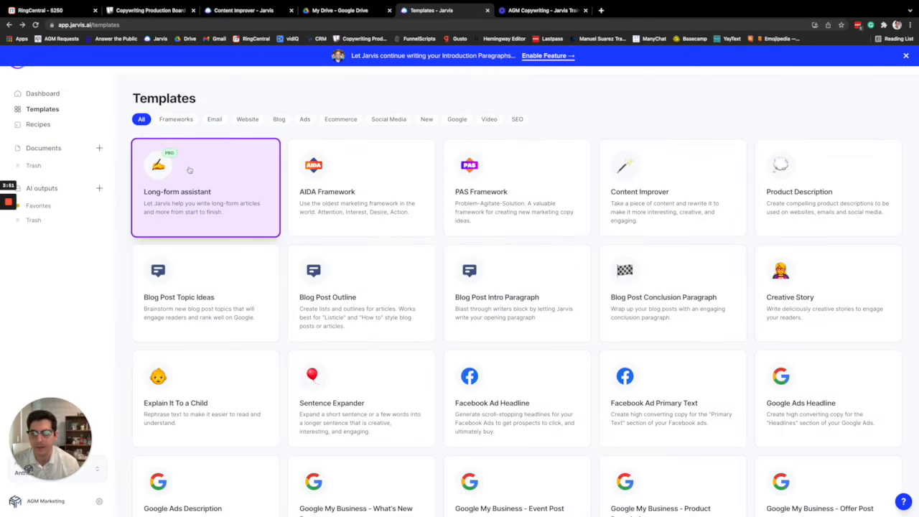
Open the list of saved documents and dismiss the feature announcement banner.
left_click(64, 150)
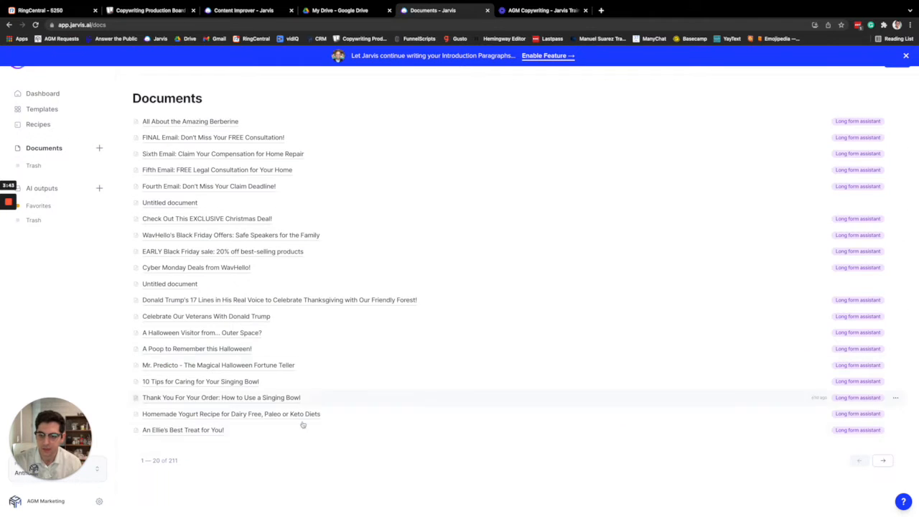
scroll(177, 471, "down", 1)
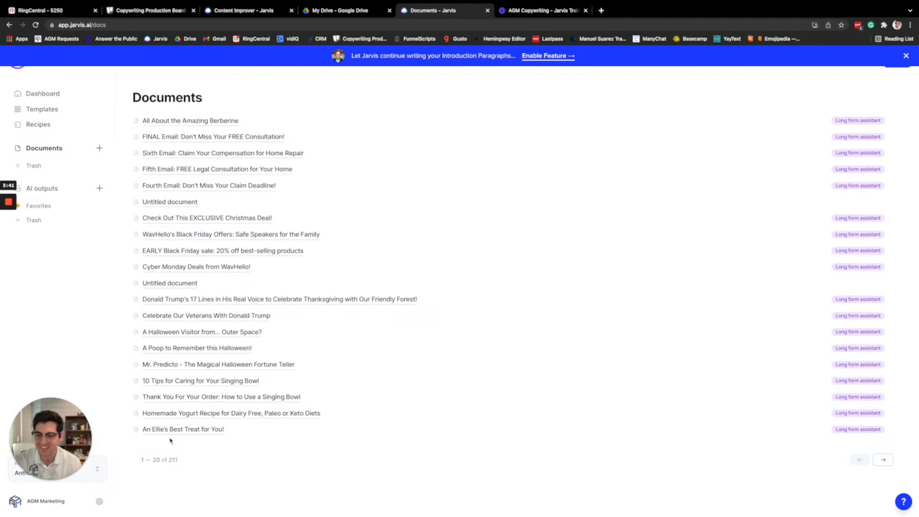
left_click_drag(52, 440, 52, 399)
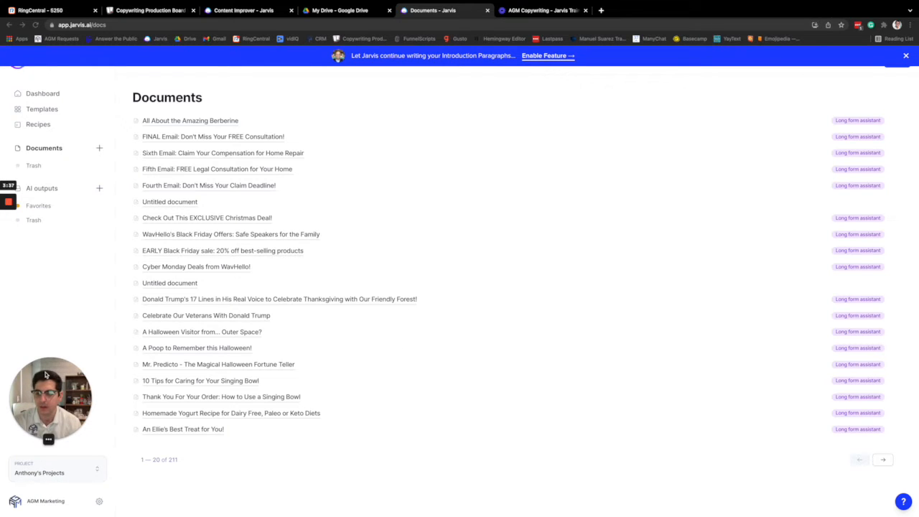
left_click_drag(46, 381, 49, 381)
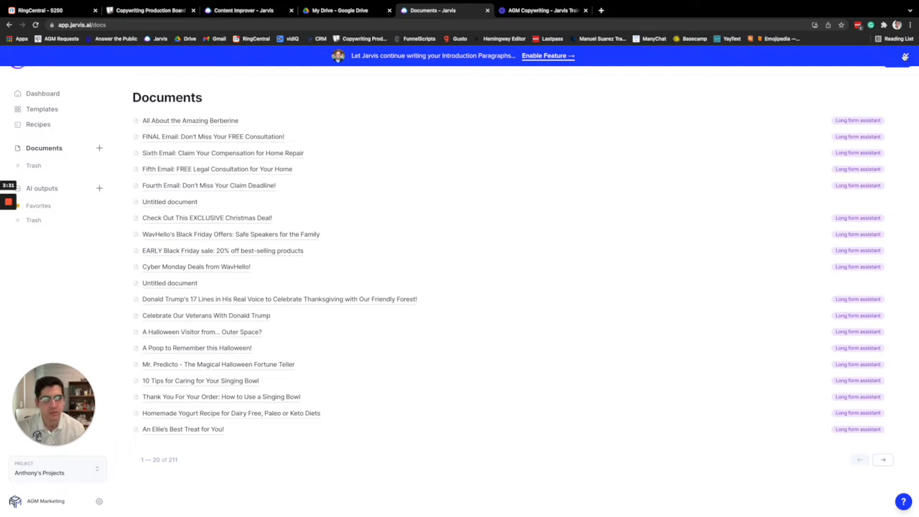
mouse_move(44, 449)
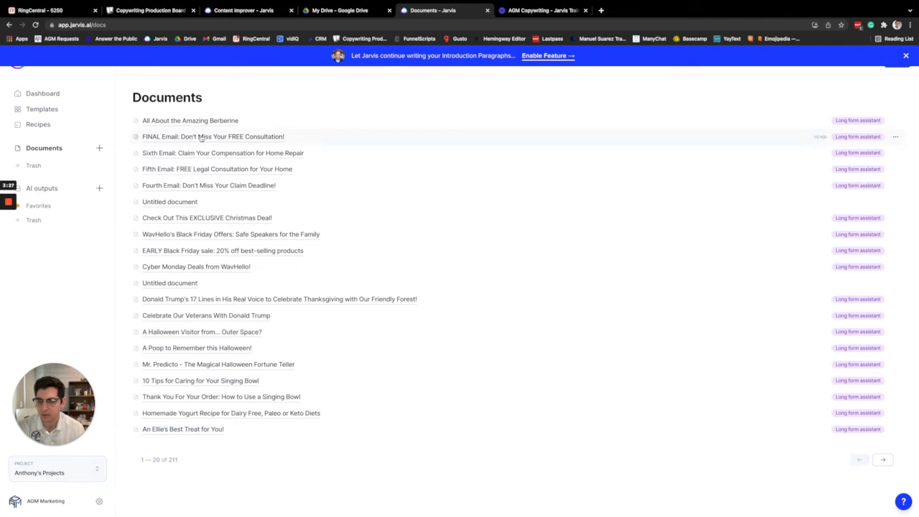
left_click(905, 55)
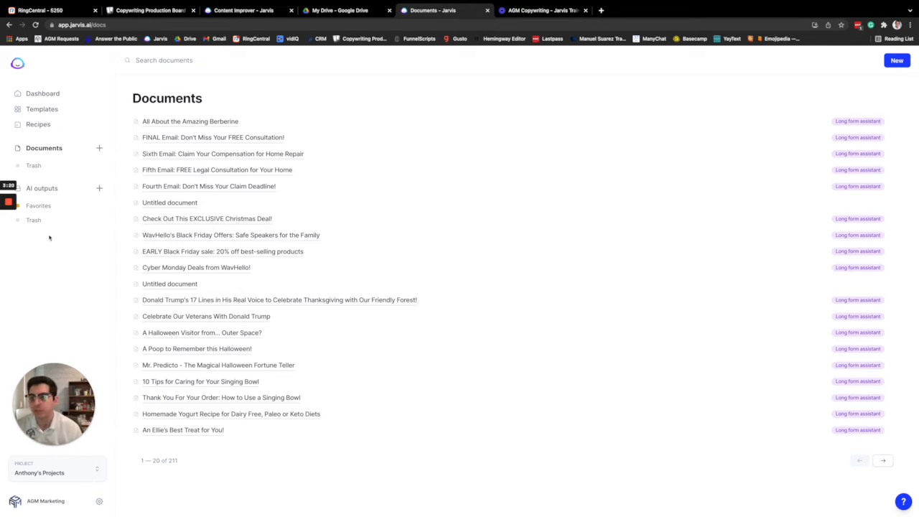
Create a new document with the Blog post workflow and place the cursor in its content description.
left_click(890, 60)
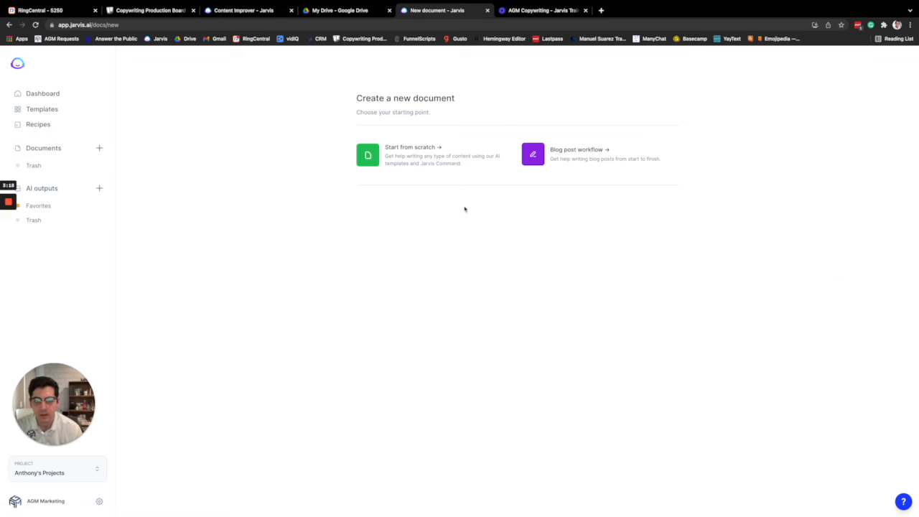
left_click(552, 168)
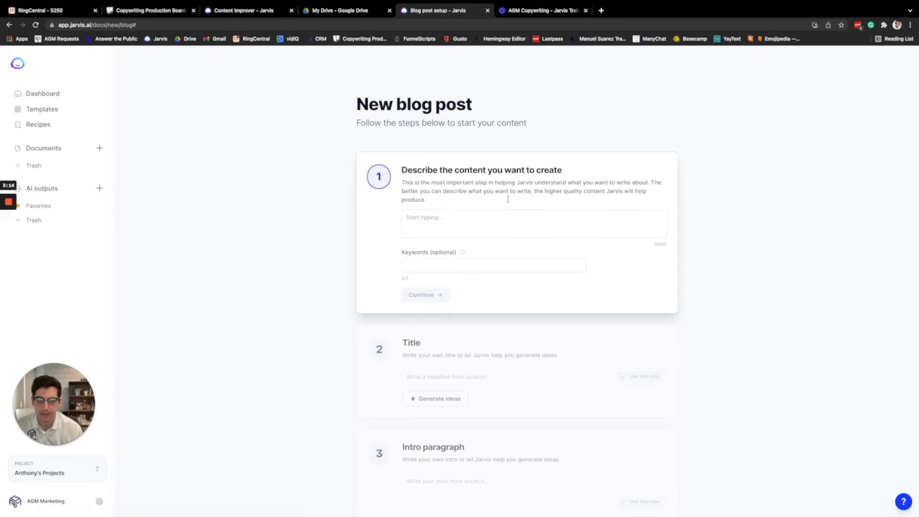
scroll(435, 266, "down", 3)
scroll(436, 267, "up", 2)
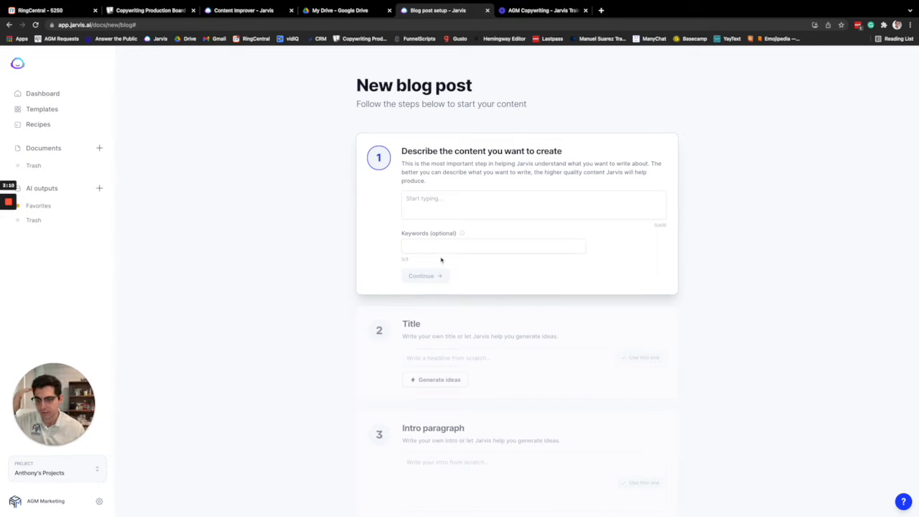
left_click(445, 198)
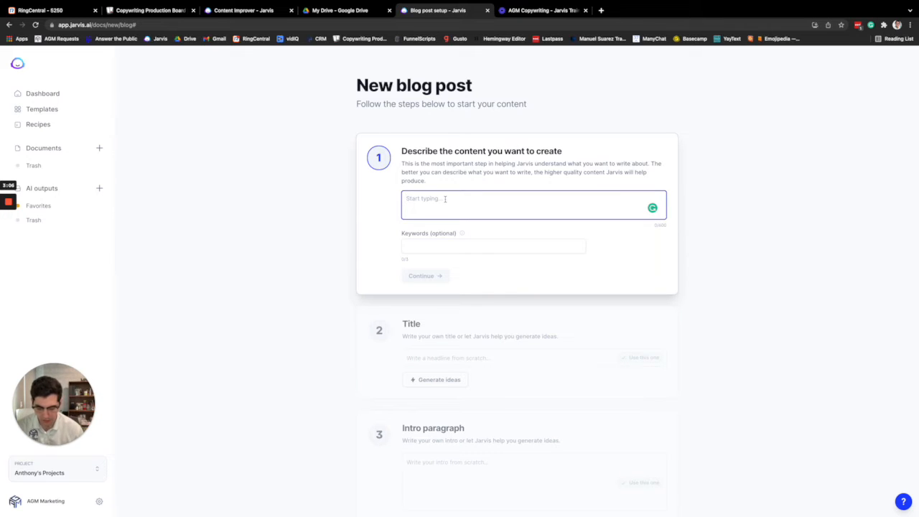
type("Jarvis")
key("BackSpace")
key("BackSpace")
key("BackSpace")
key("BackSpace")
key("BackSpace")
key("BackSpace")
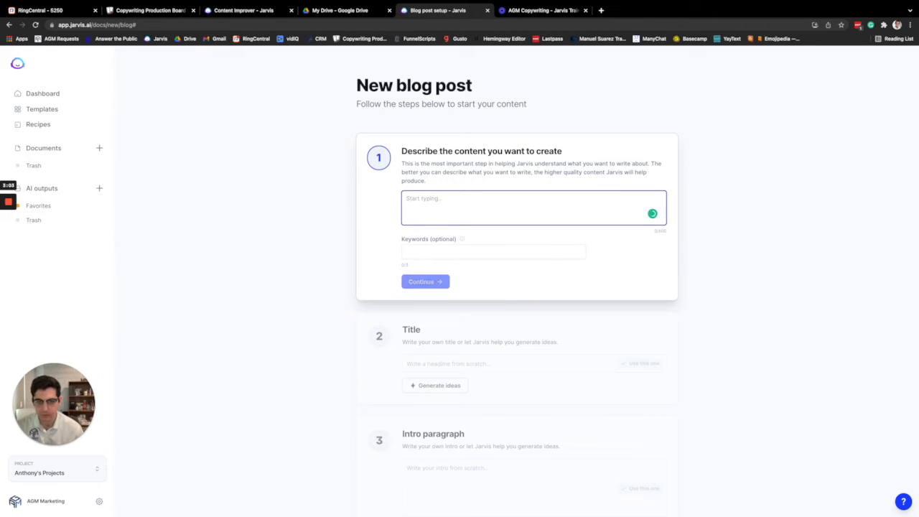
Begin the content description with "I want to write a blog about why I loved the new Spider-Man movie.".
type("I wabnt")
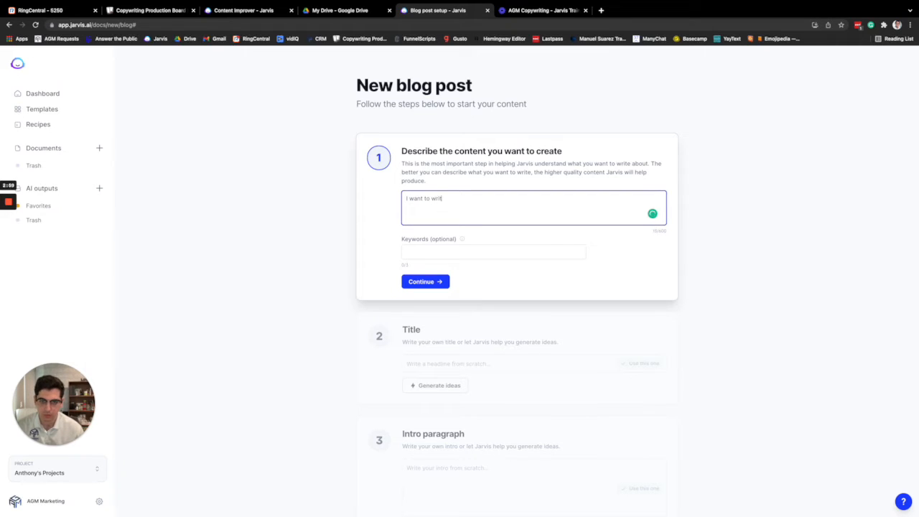
type(" to write a blog about why ")
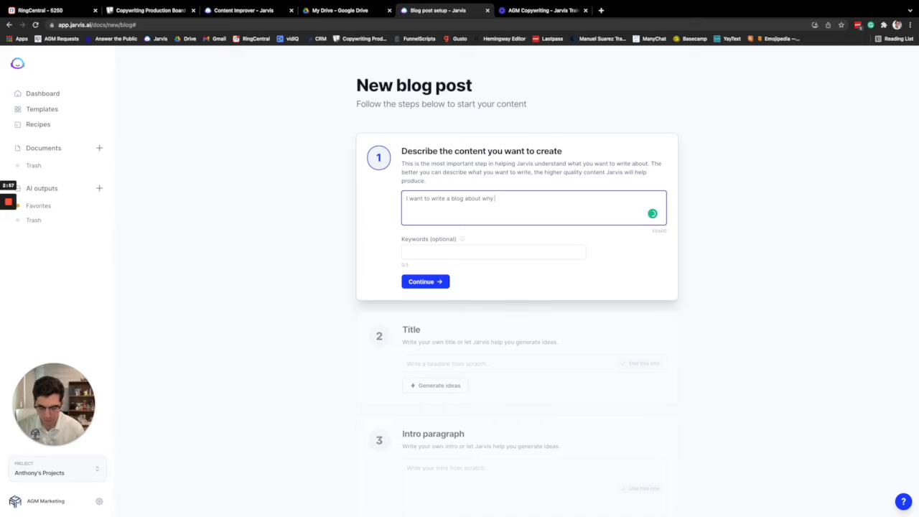
type("I loved the new SP")
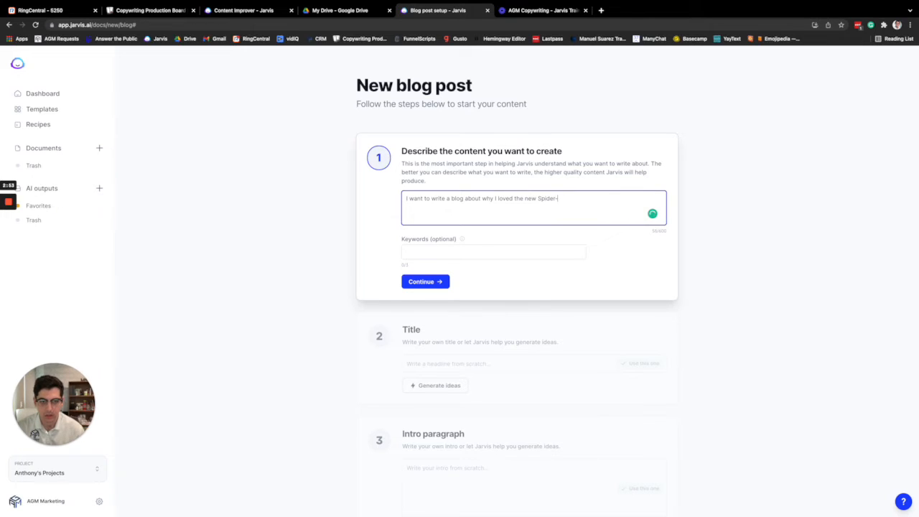
type("ider-Man movie.")
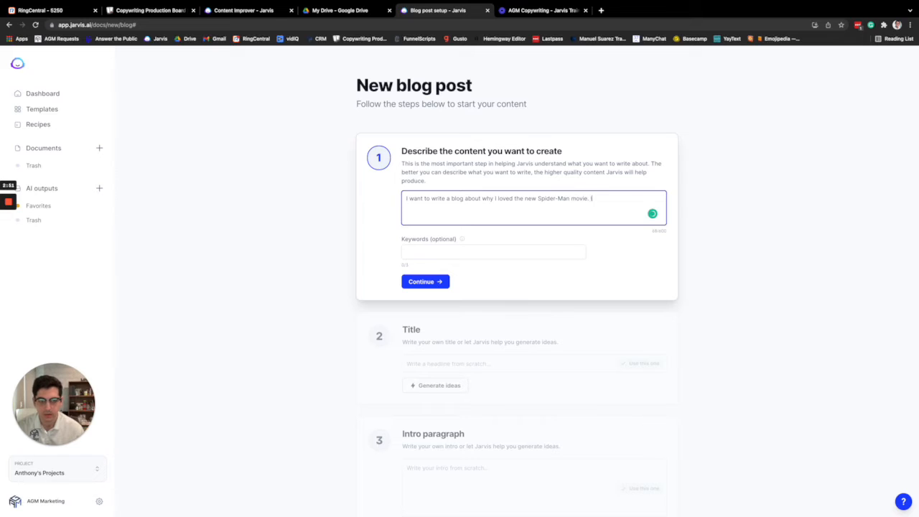
Add "It was fun, it was action-packed, and as a fan of the character, I left with a smile on my face." to the description.
type(" It was fun, it w")
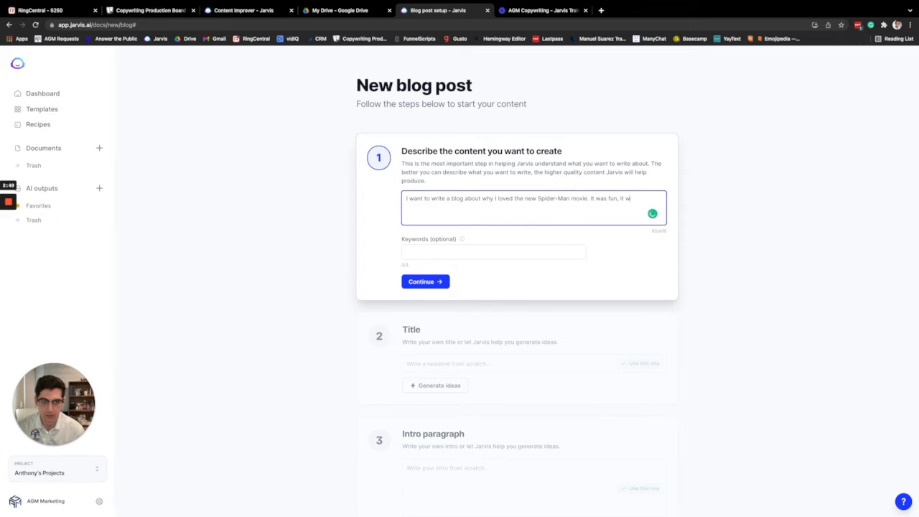
type("as action packed.")
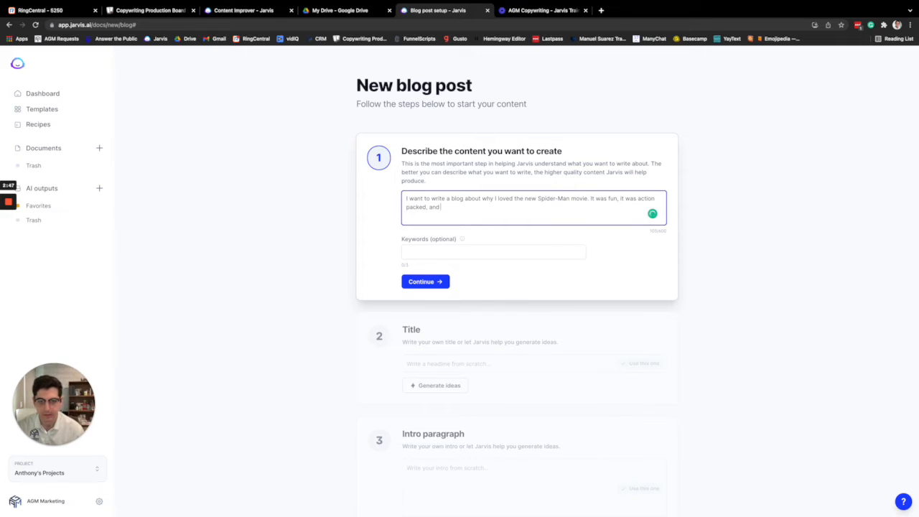
type(" and as a fan of the chara")
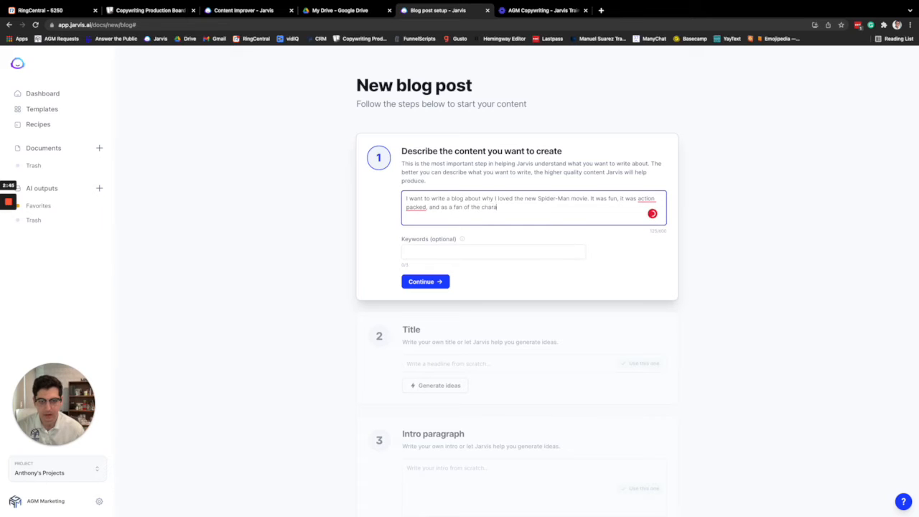
type("cter, I left tw")
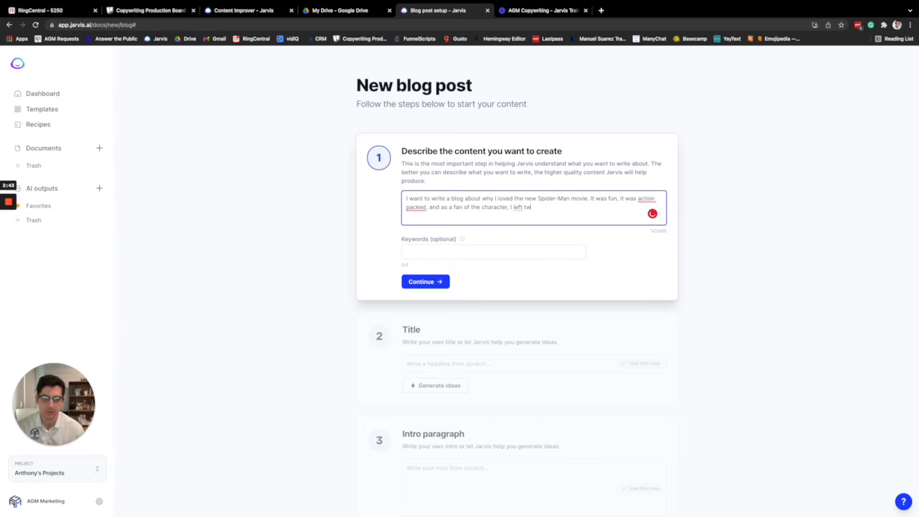
key("BackSpace")
key("BackSpace")
type("with a smi")
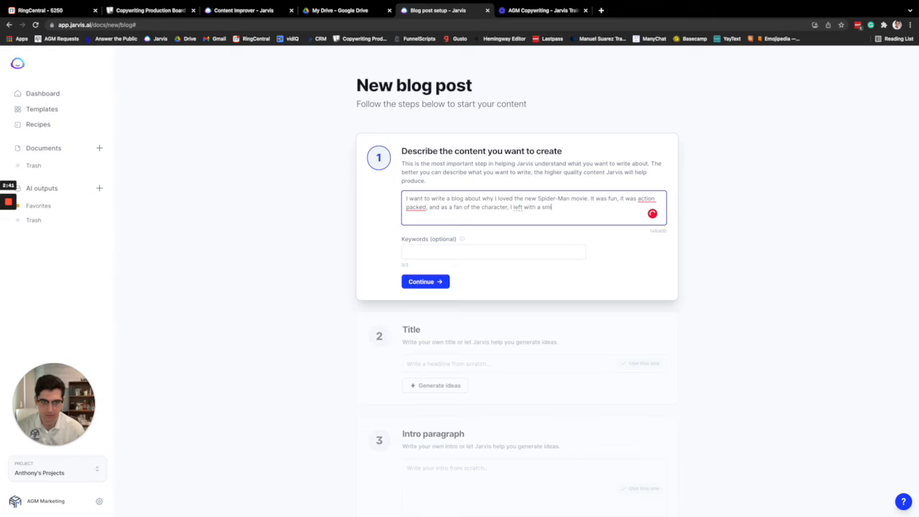
type("le on my face.")
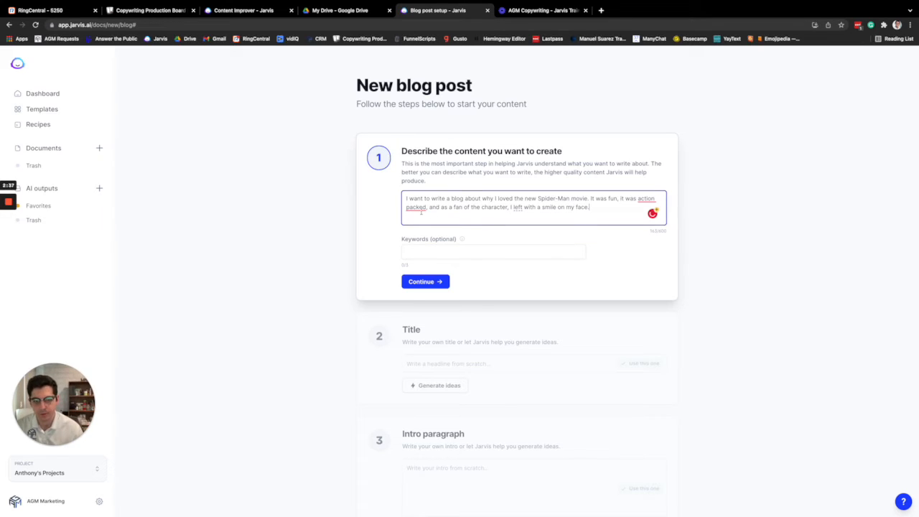
left_click(428, 222)
Add Spider-Man as a keyword for the blog post.
left_click(422, 252)
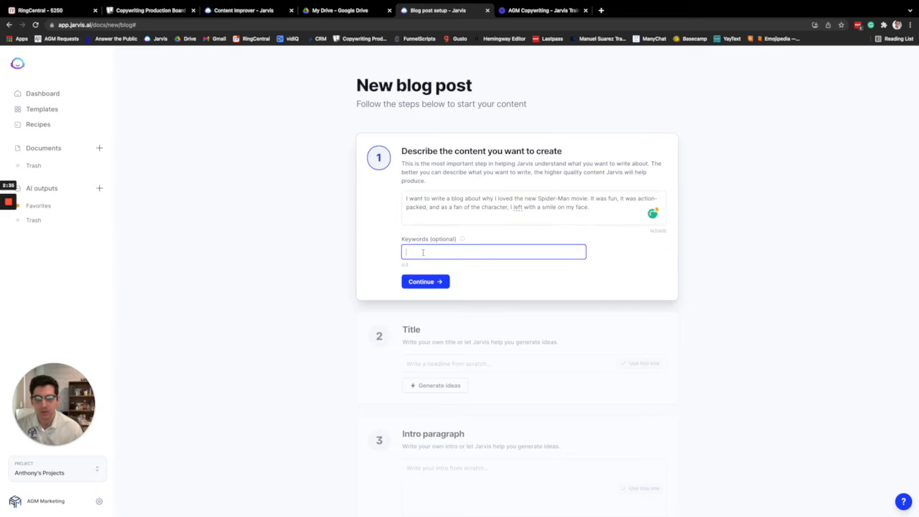
type("Spider-M")
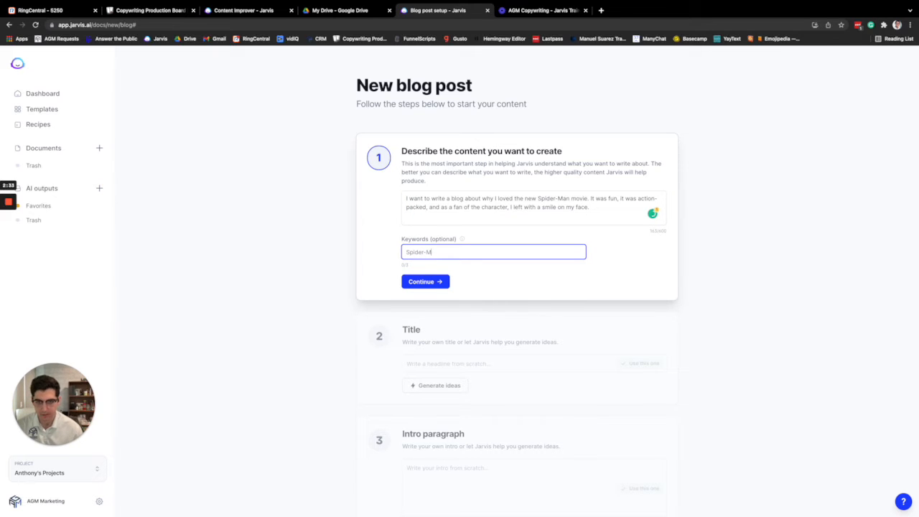
type("an")
key("Return")
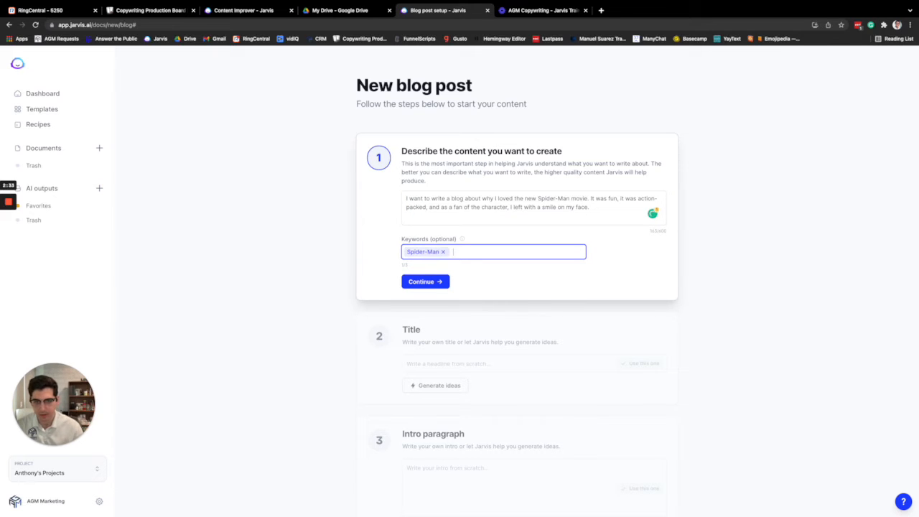
Continue to the title step, generate title ideas and use "Why I Loved the New Spider-Man Movie".
left_click(414, 281)
left_click(446, 311)
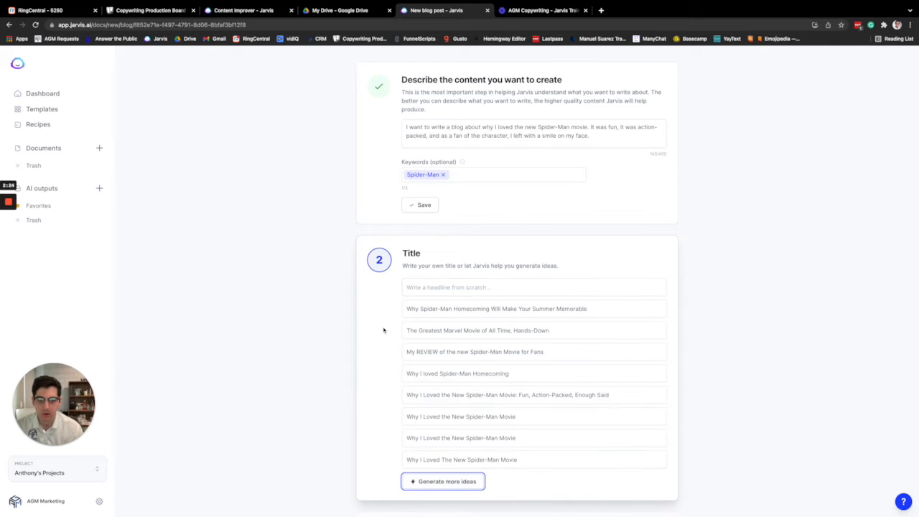
scroll(383, 330, "down", 1)
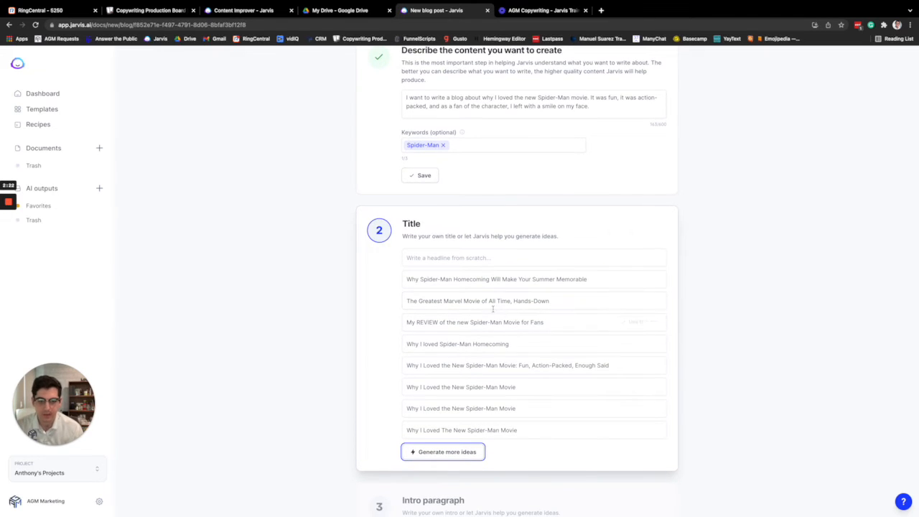
scroll(493, 309, "down", 3)
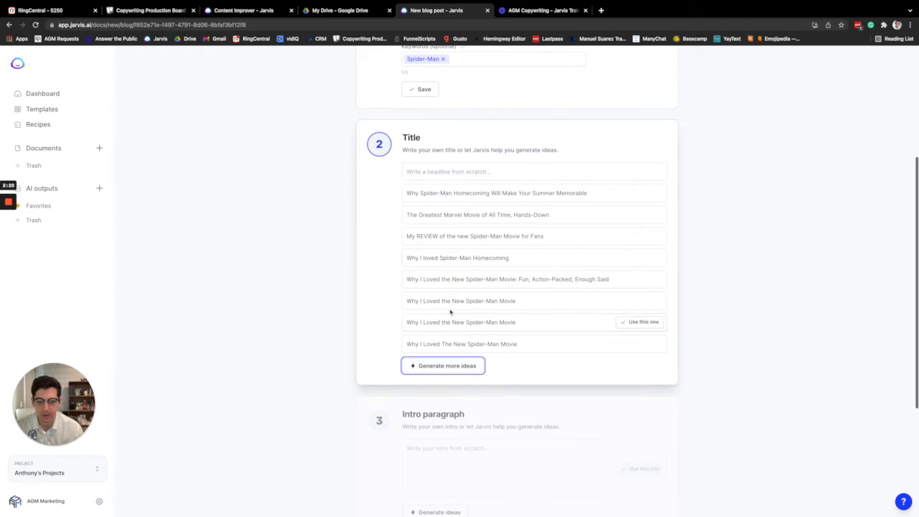
left_click(621, 302)
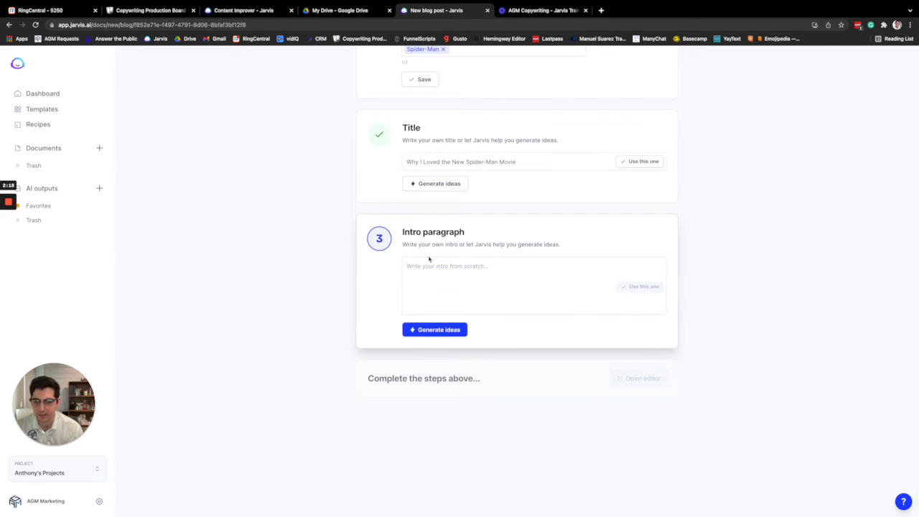
Generate intro paragraph ideas and use the one starting "I'm a Spider-Man fan and I enjoyed the new movie.".
left_click_drag(515, 161, 307, 165)
left_click(462, 276)
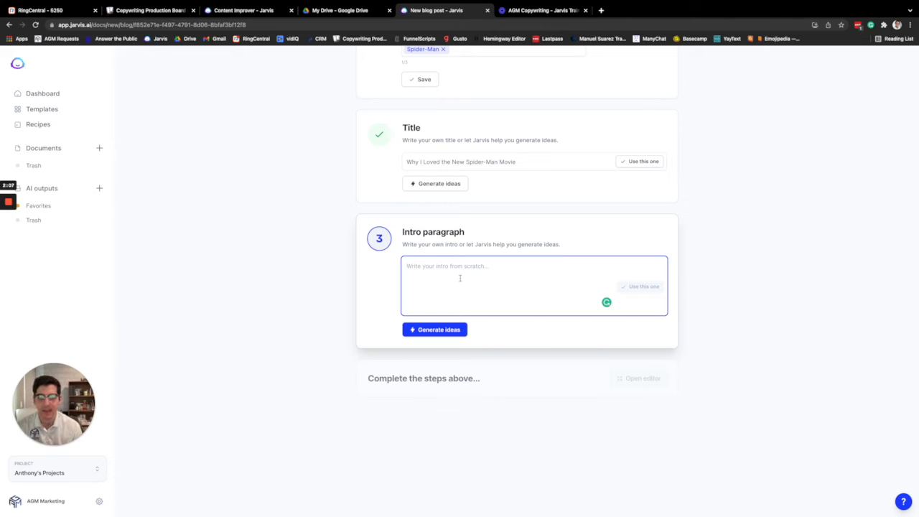
left_click(435, 330)
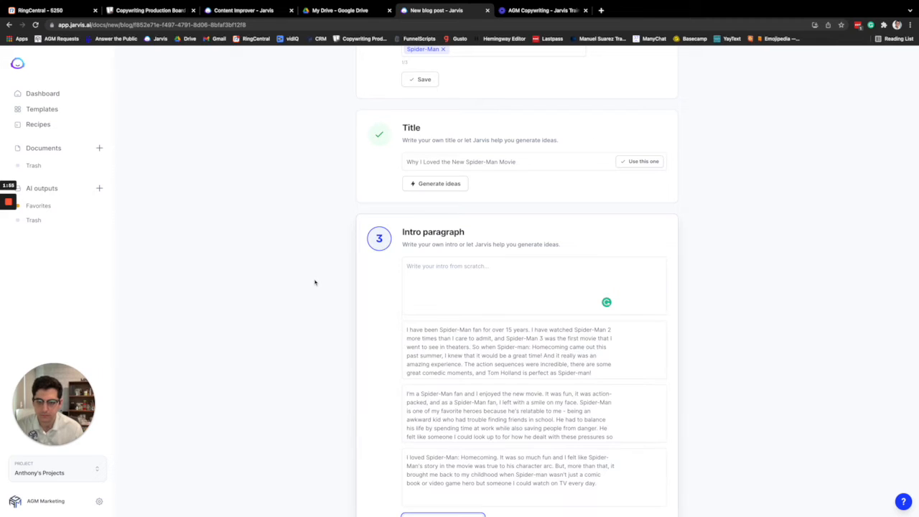
scroll(314, 280, "down", 1)
scroll(487, 293, "down", 2)
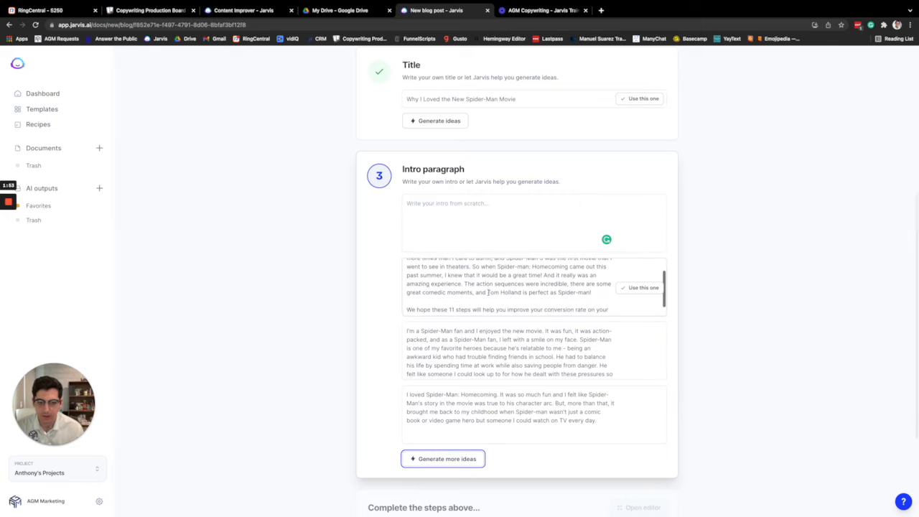
scroll(490, 293, "down", 2)
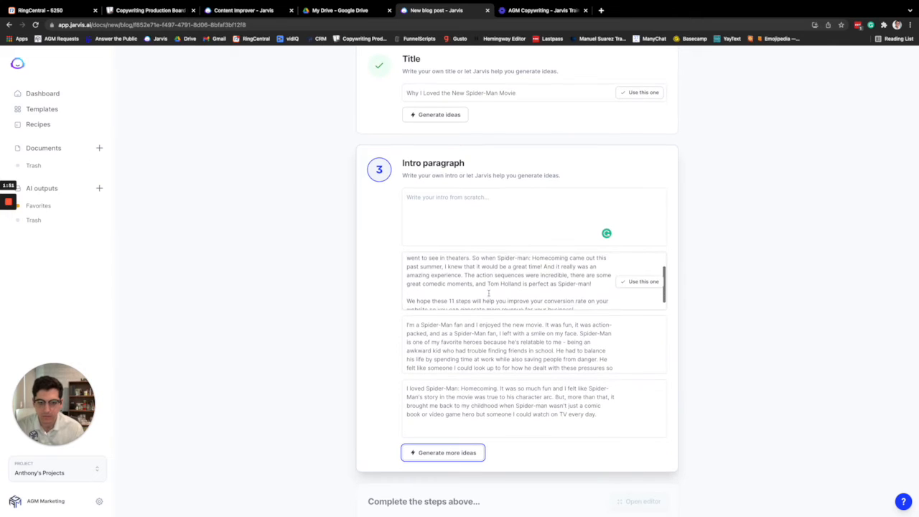
scroll(323, 301, "up", 1)
scroll(491, 364, "down", 3)
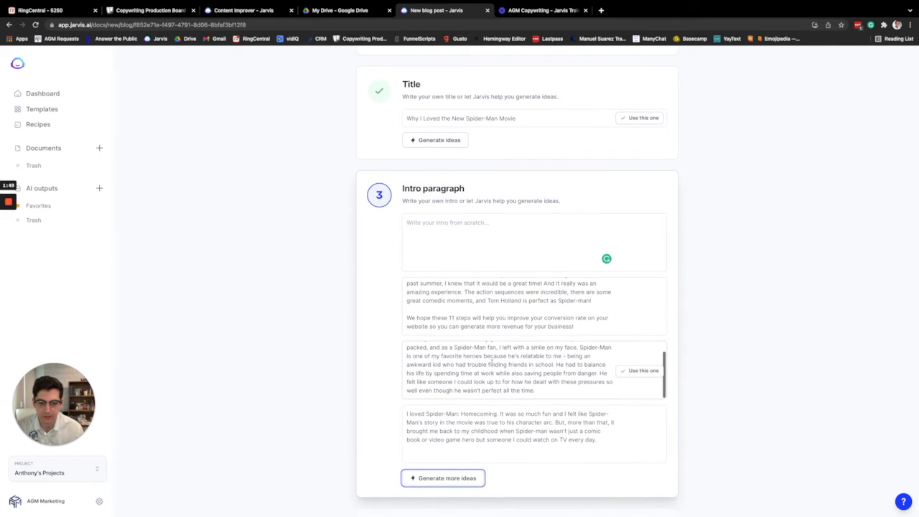
left_click(629, 371)
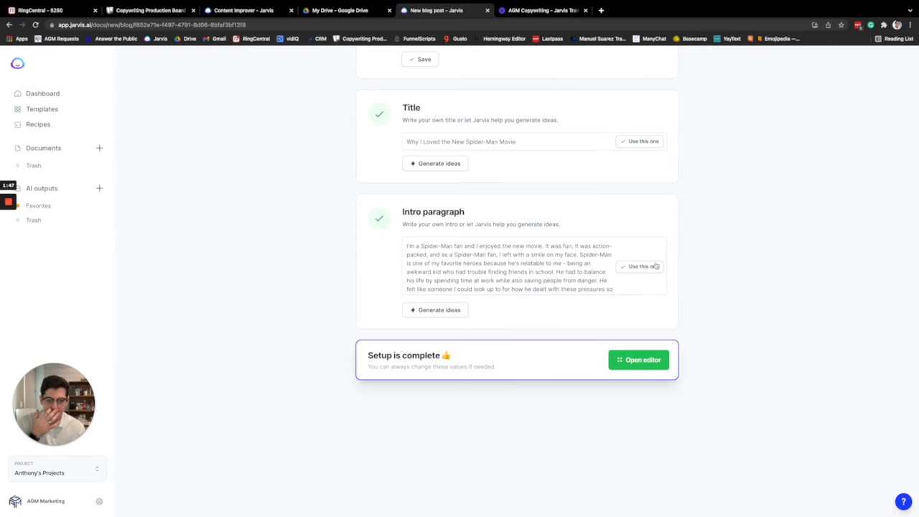
Open the blog post in the editor and start a new paragraph at "Spider-Man is one of my favorite heroes".
left_click(634, 360)
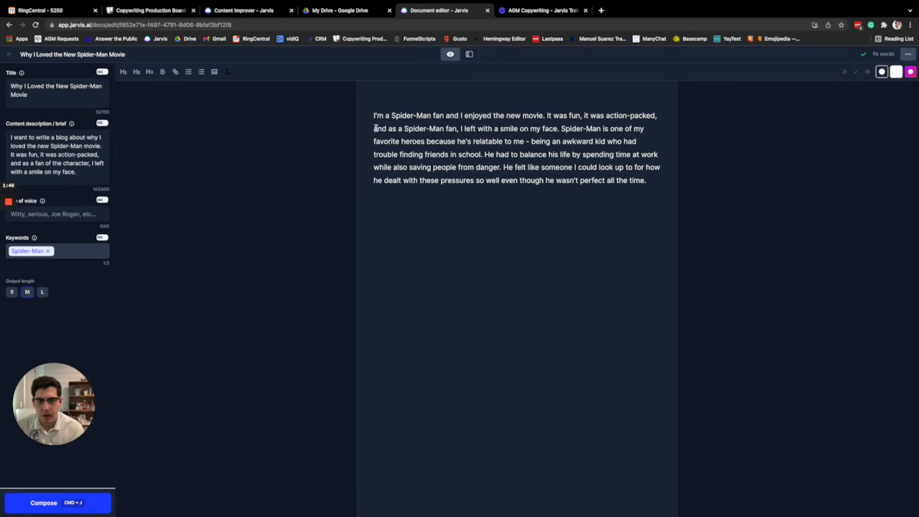
left_click_drag(459, 140, 468, 129)
left_click(550, 128)
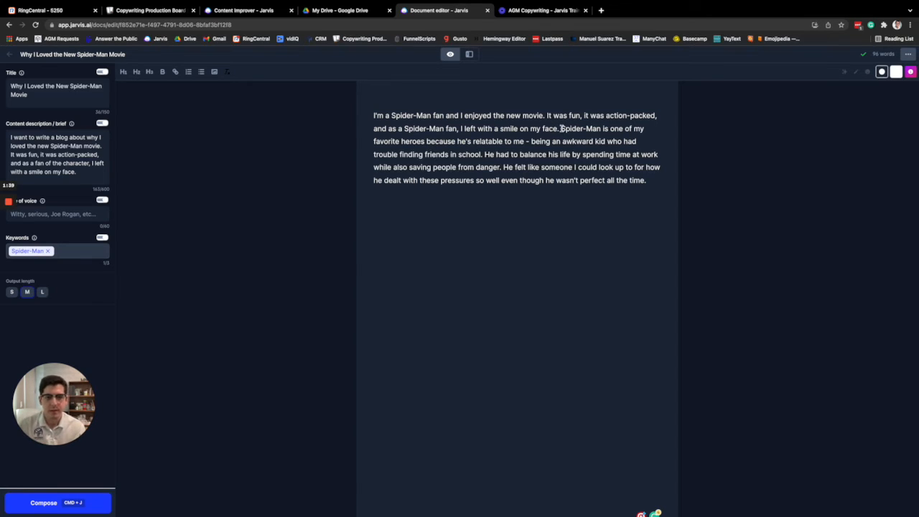
left_click_drag(561, 129, 676, 210)
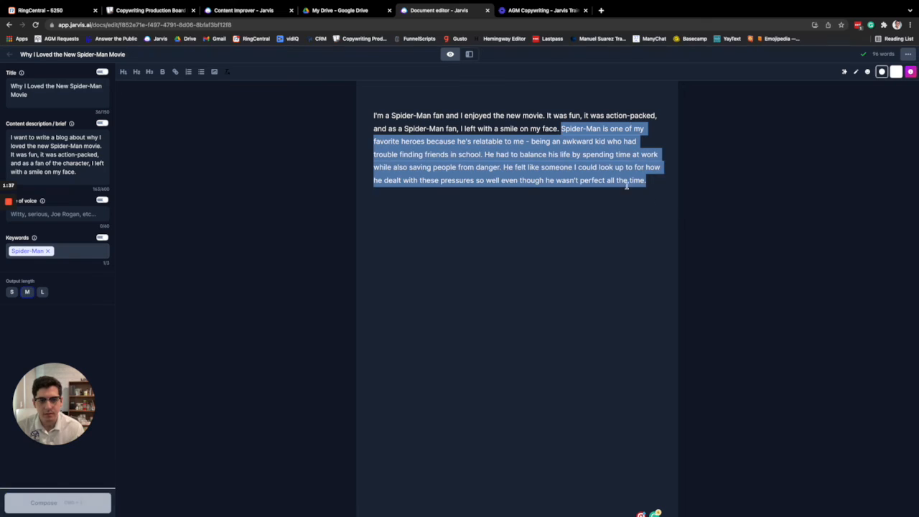
left_click(570, 148)
left_click(561, 129)
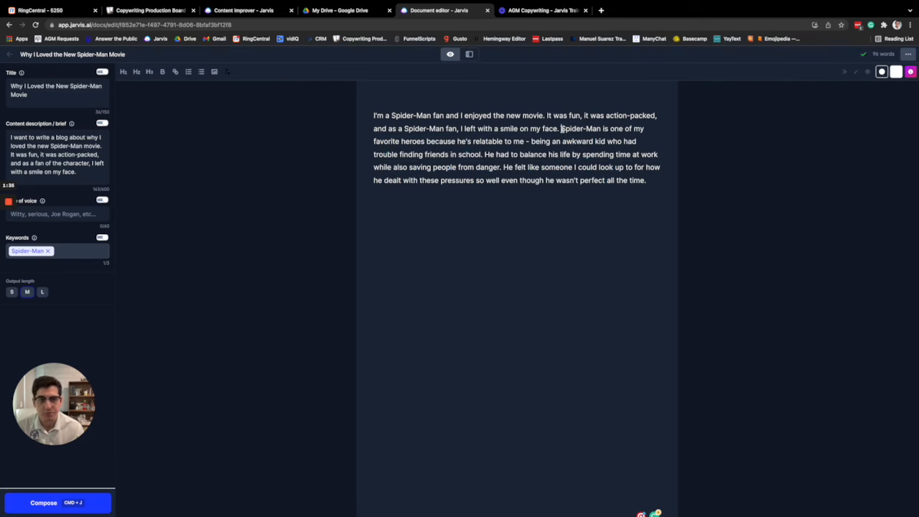
key("Return")
Add an empty line after the last paragraph of the blog post and place the cursor there.
left_click(491, 199)
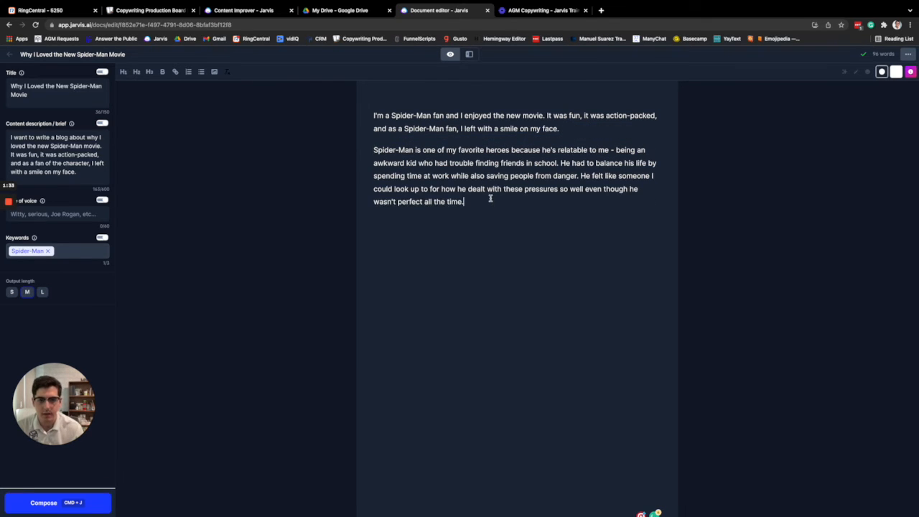
key("Return")
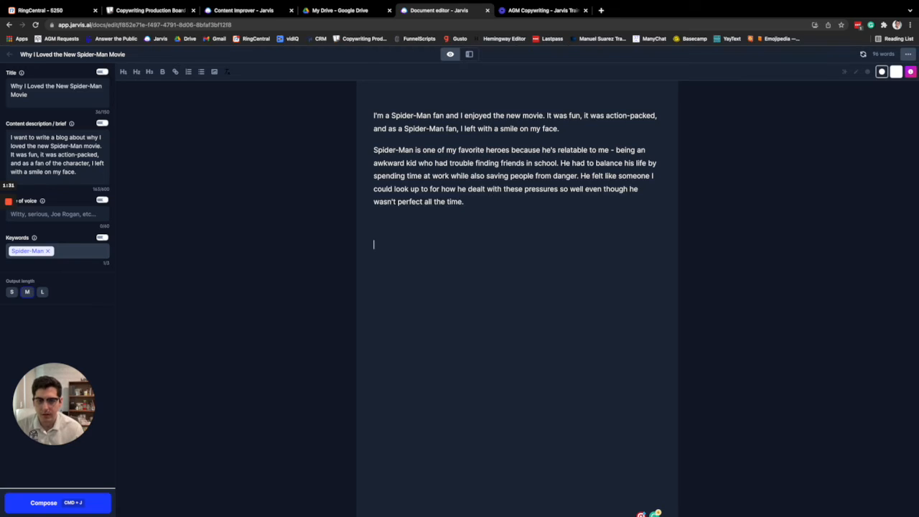
key("Return")
type("\\")
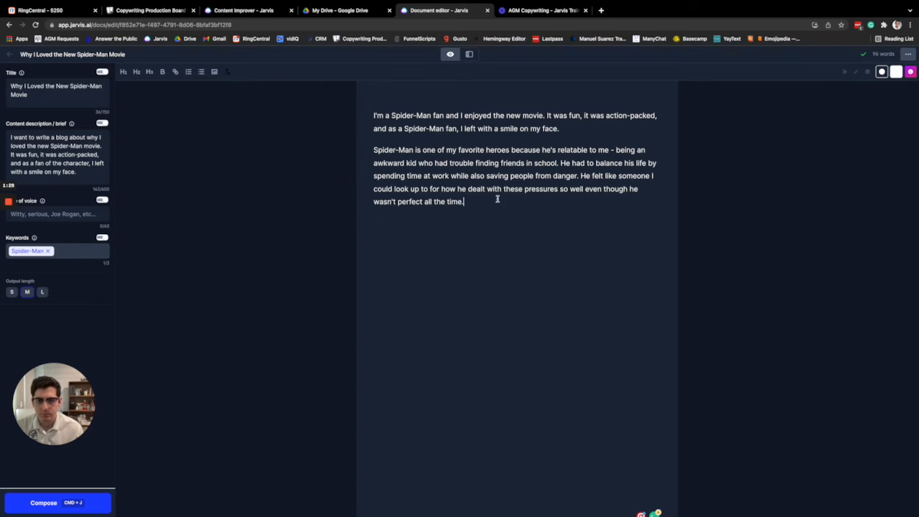
key("Return")
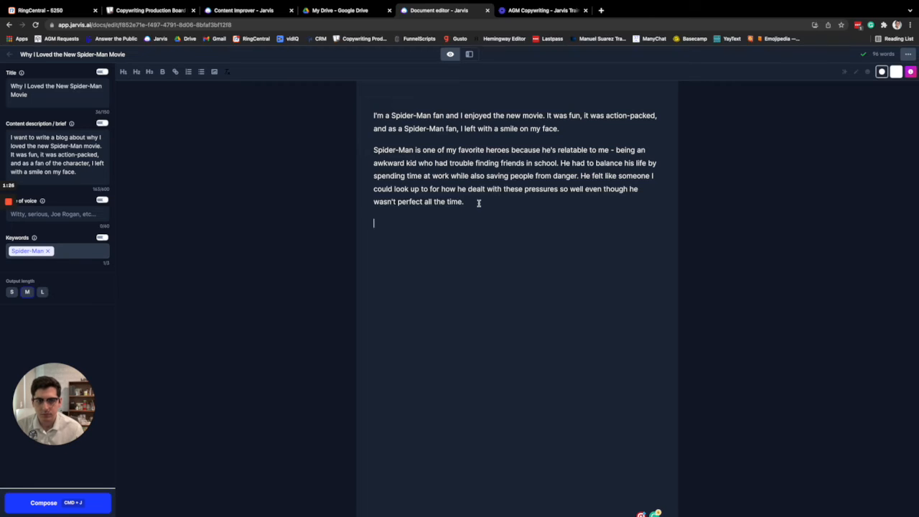
left_click(413, 231)
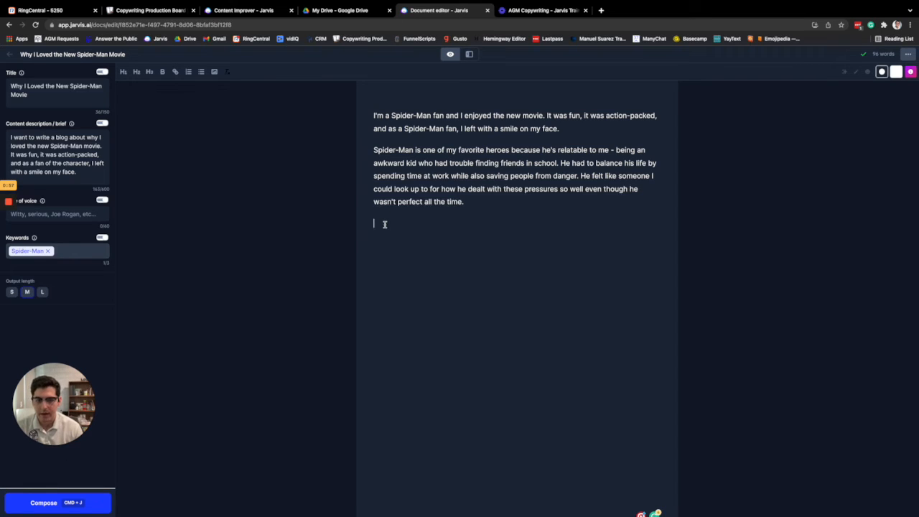
Have Jarvis compose the next paragraph at medium output length and remove the extra blank line before it.
left_click(27, 293)
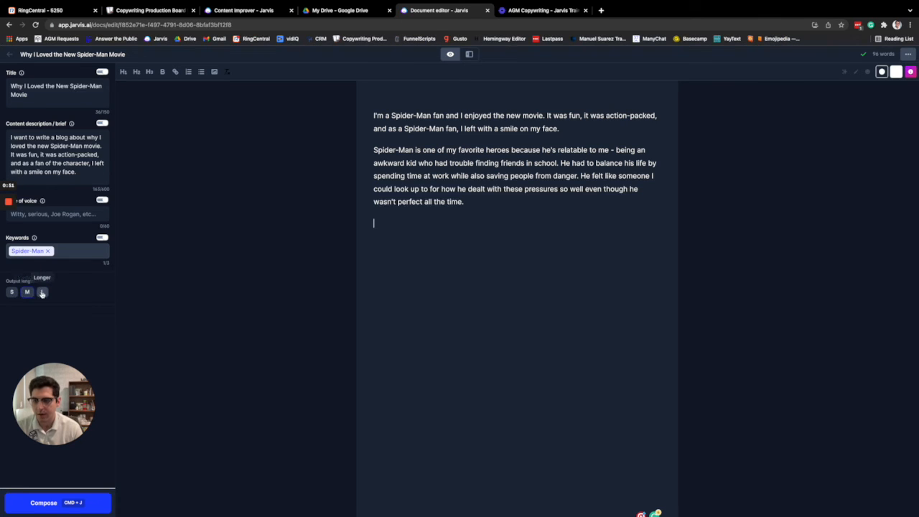
left_click(61, 504)
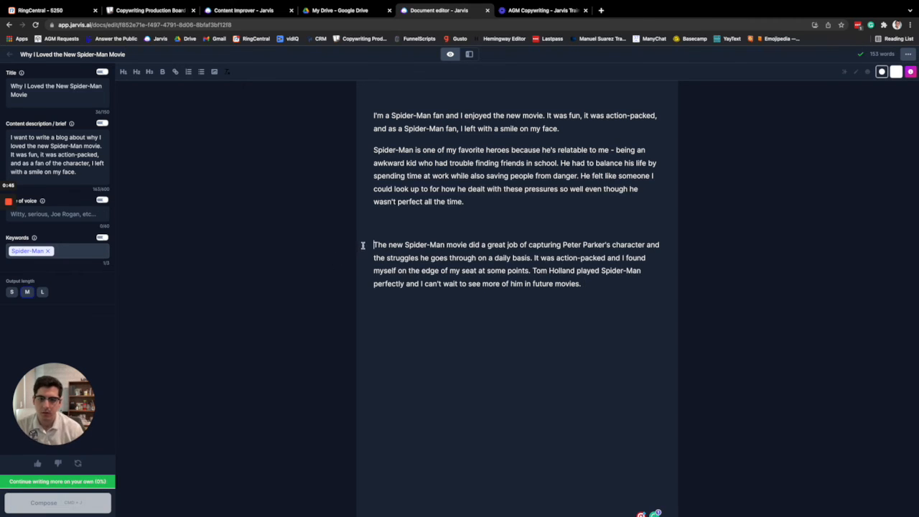
key("BackSpace")
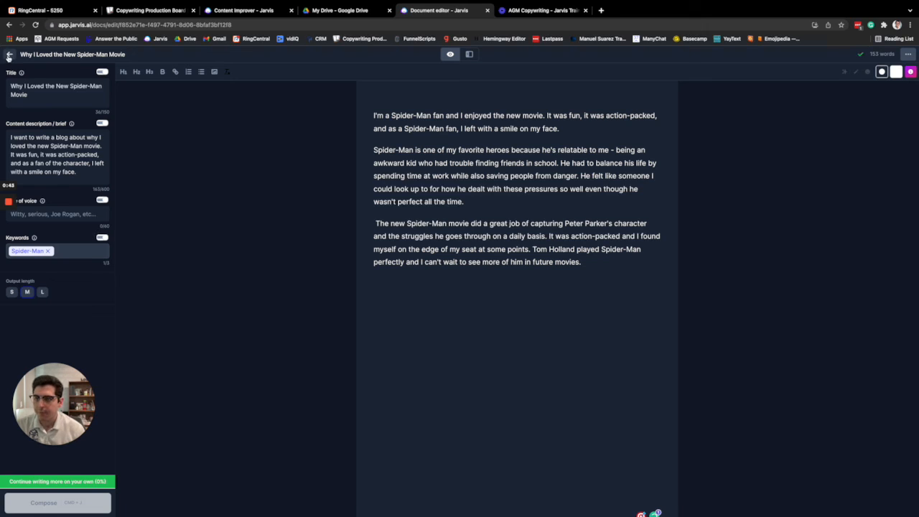
Leave the Spider-Man blog post and look through the full collection of content templates.
left_click(8, 57)
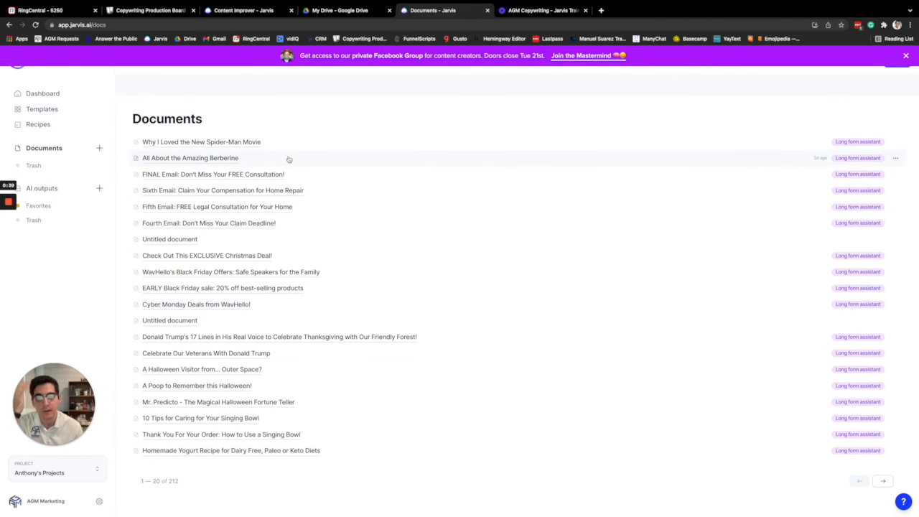
left_click(54, 112)
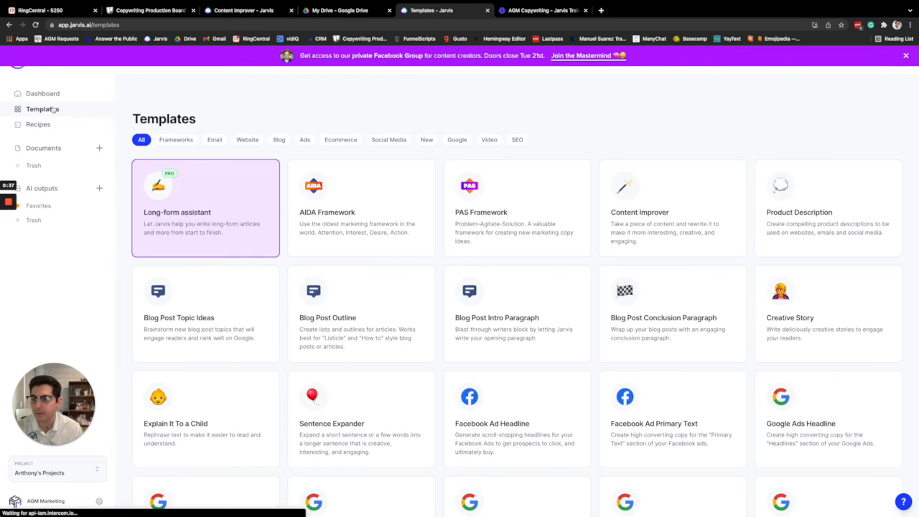
scroll(264, 384, "down", 10)
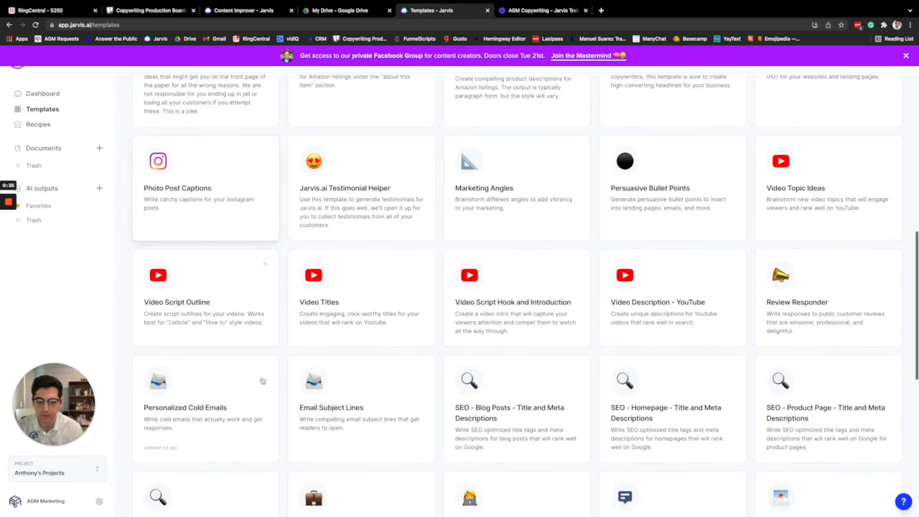
scroll(262, 379, "down", 2)
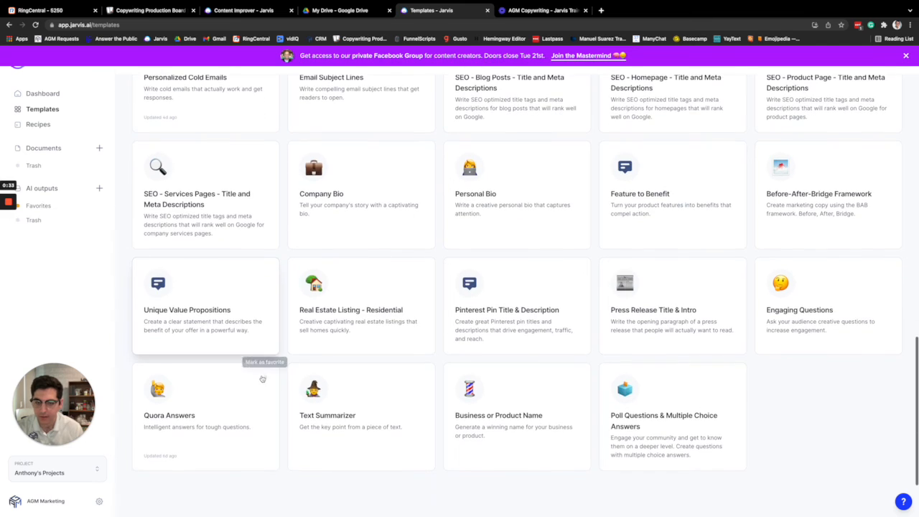
scroll(262, 379, "up", 12)
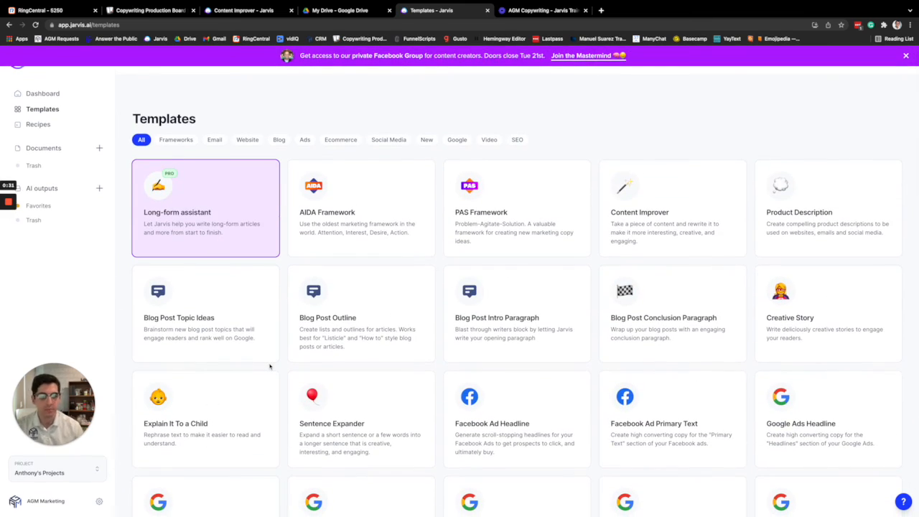
scroll(420, 391, "down", 1)
scroll(420, 393, "down", 4)
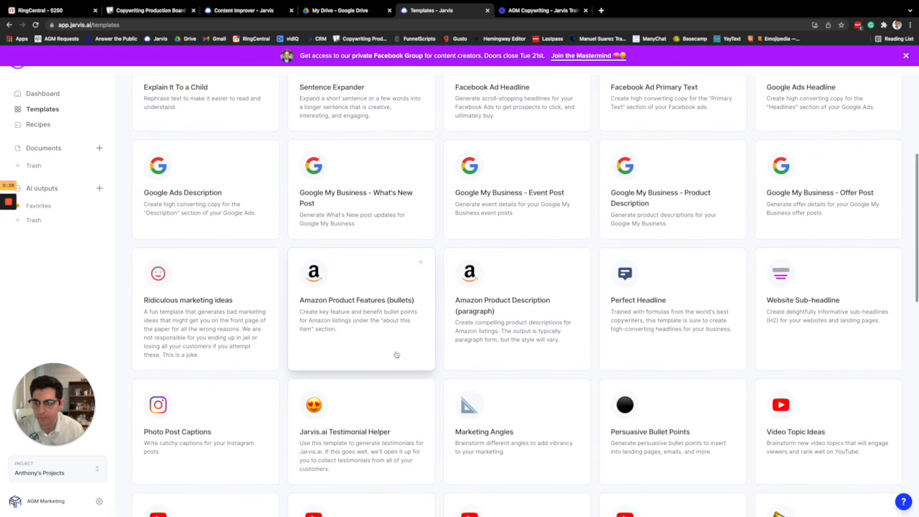
scroll(395, 355, "up", 3)
scroll(396, 355, "up", 2)
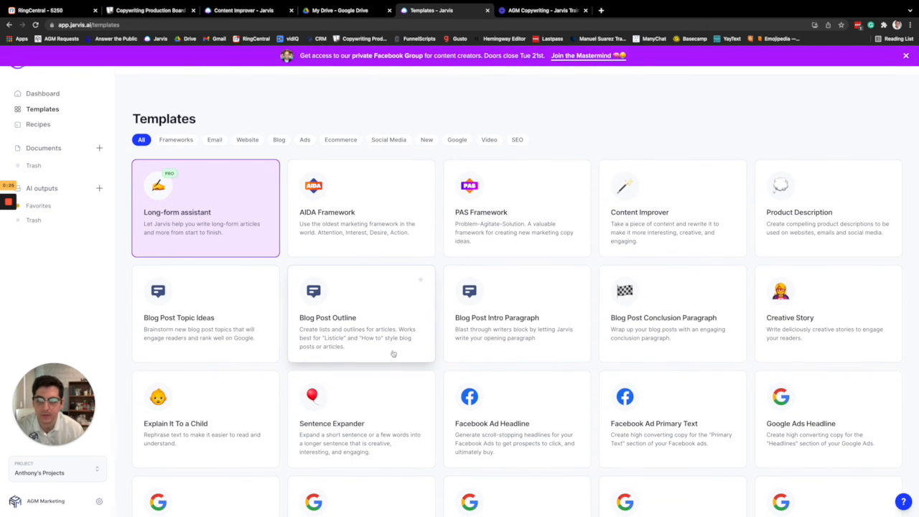